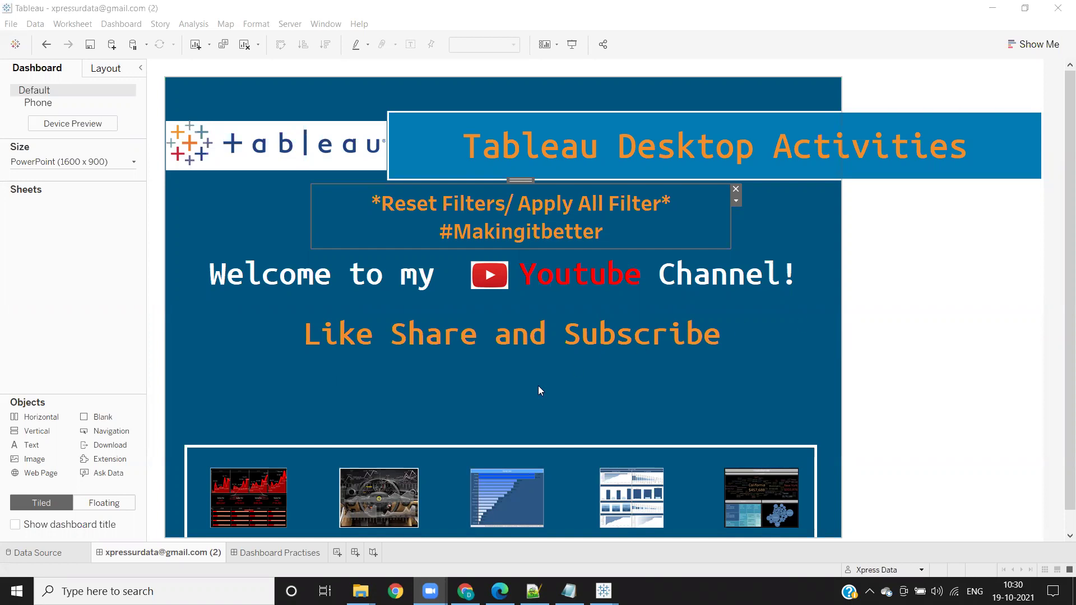
- Add a new sheet from Sample - Superstore with Category drilled to Sub-Category on Rows
click(309, 553)
key(ctrl+m)
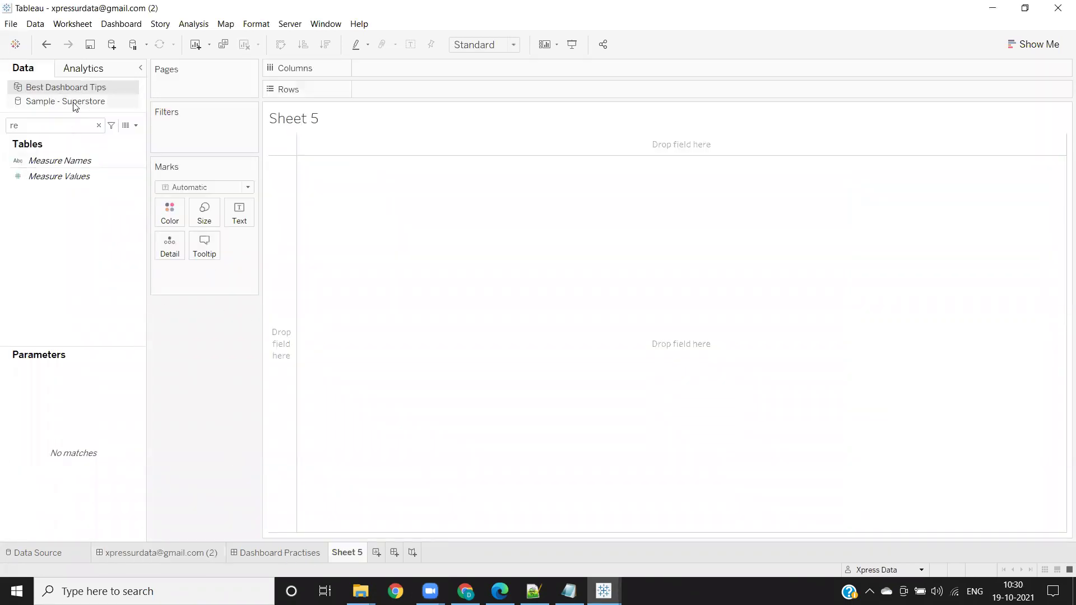
click(41, 124)
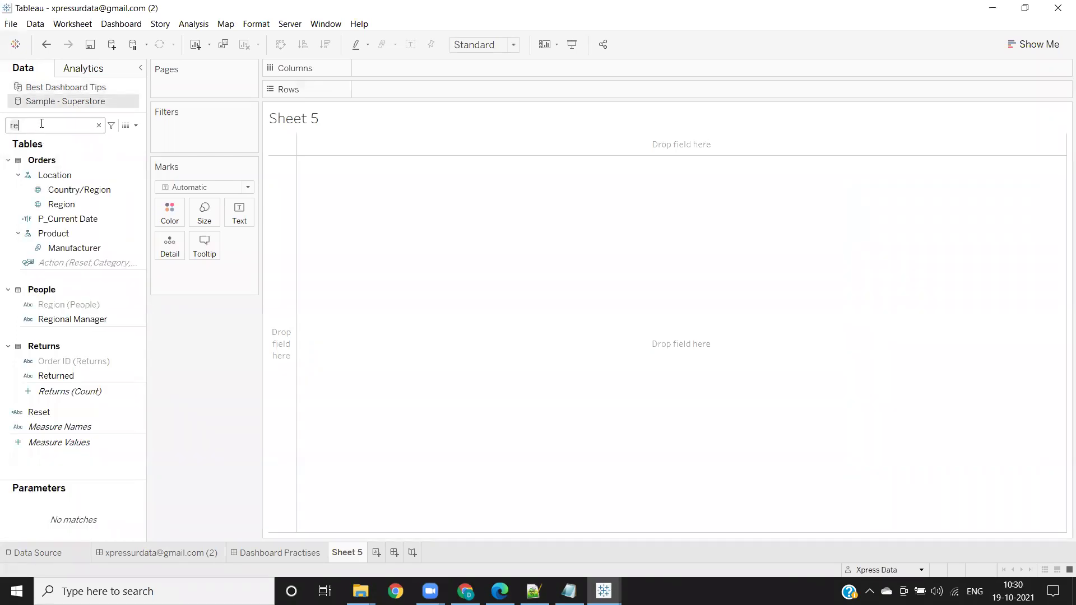
key(BackSpace)
key(BackSpace)
text(ca)
drag(56, 204, 388, 95)
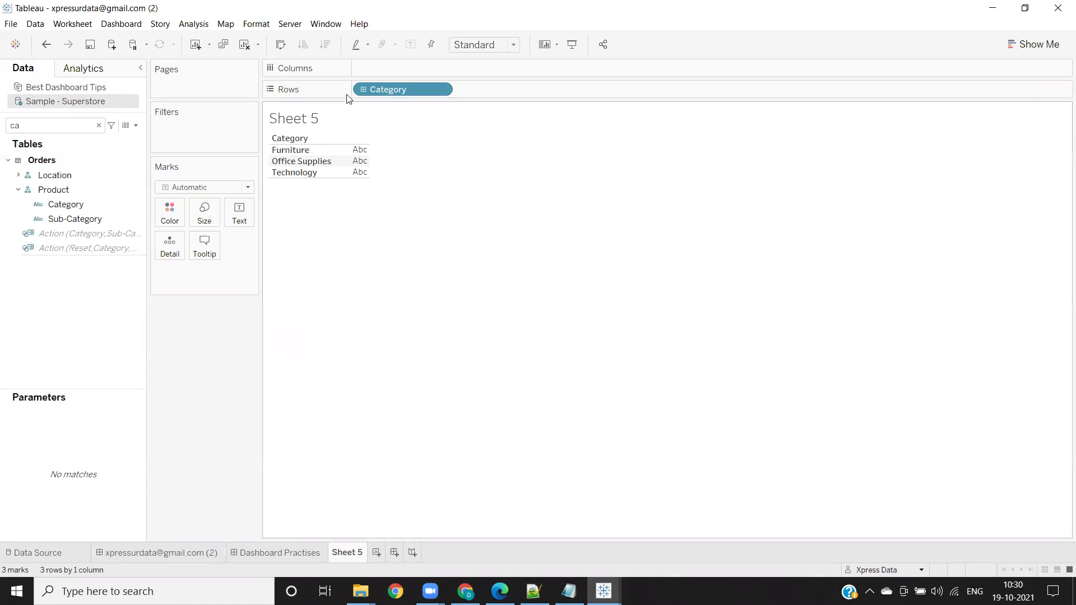
click(362, 90)
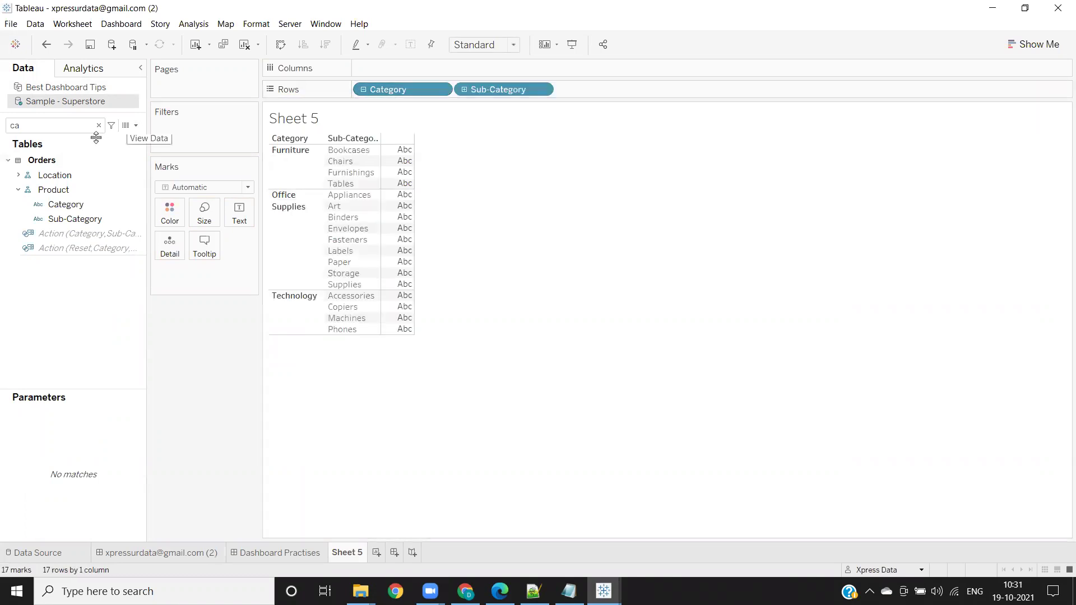
- Put SUM(Sales) on Columns for horizontal bars and fit the chart to Entire View
key(BackSpace)
key(BackSpace)
text(sa)
drag(48, 184, 359, 69)
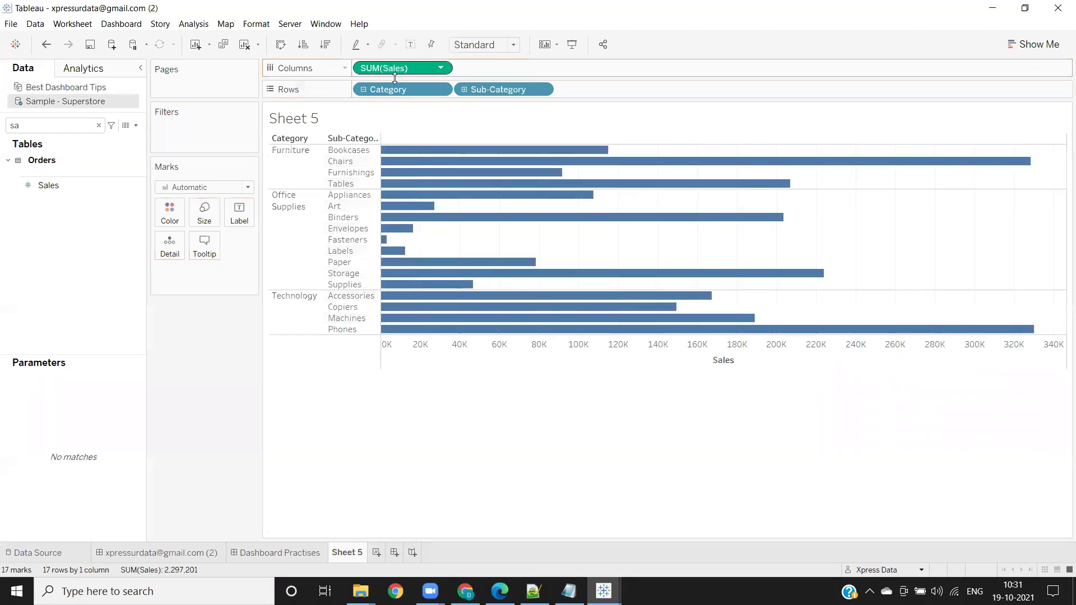
click(464, 47)
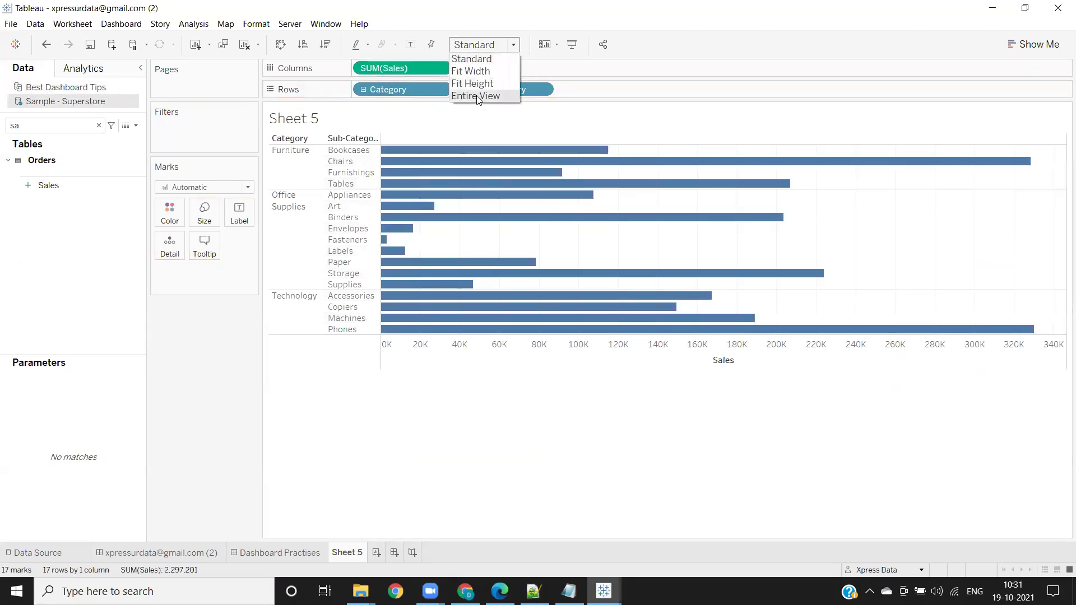
click(477, 96)
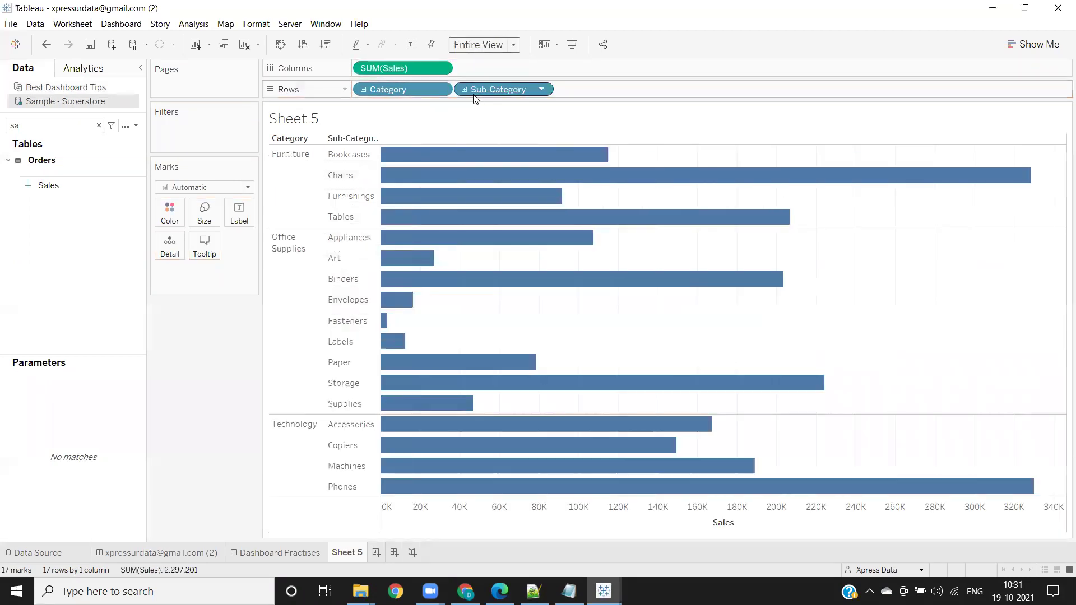
- Show filter cards for Category and Sub-Category, with Sub-Category's card placed below Category's
click(439, 89)
click(403, 123)
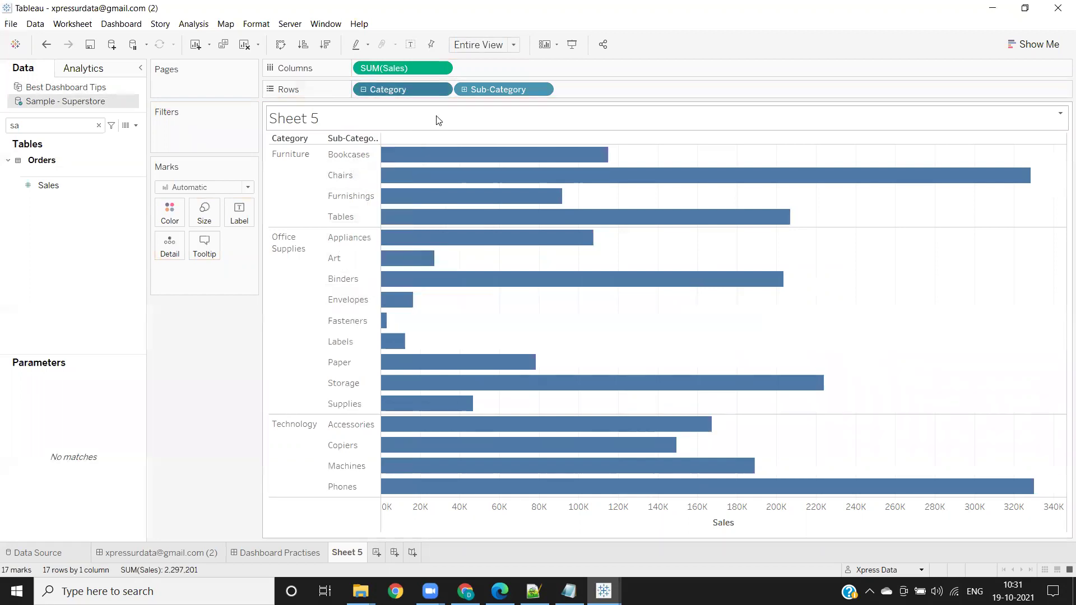
click(540, 90)
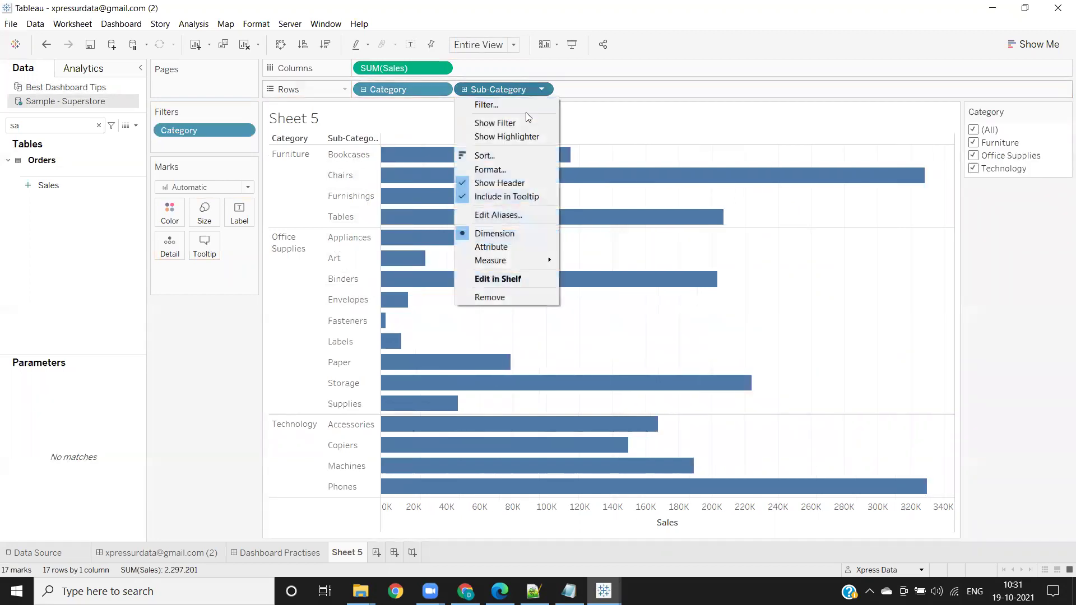
click(513, 123)
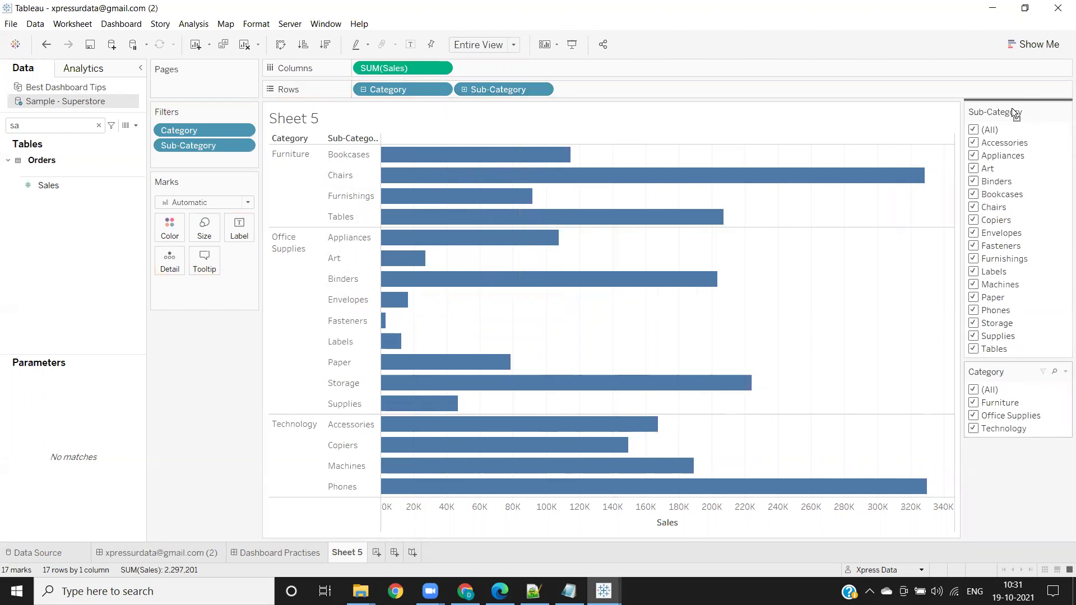
drag(1025, 112, 1003, 435)
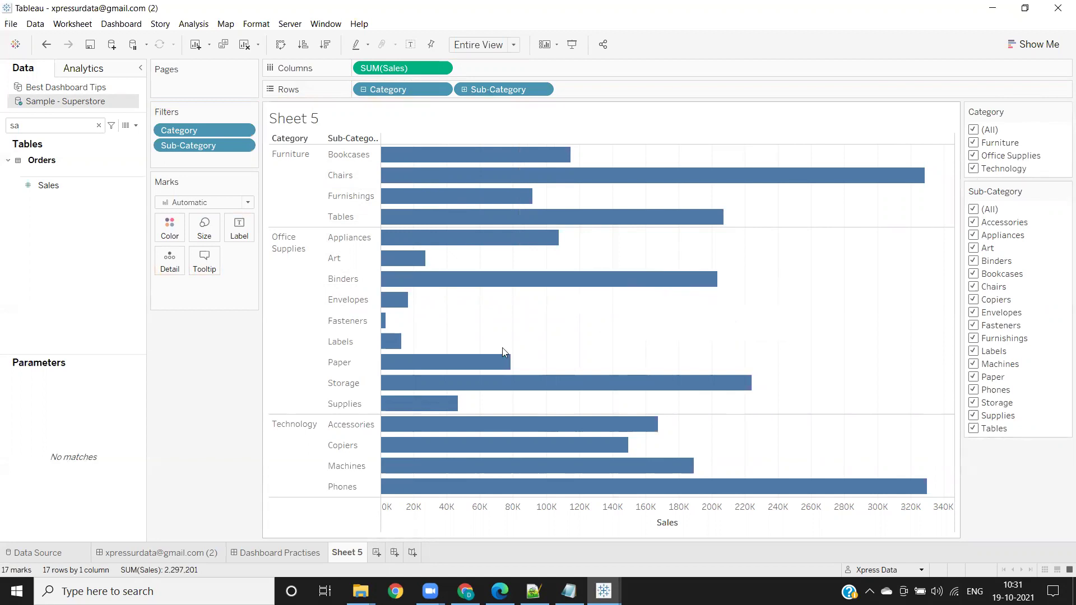
- Add a worksheet named Reset and drop the Reset field onto Text
key(ctrl+m)
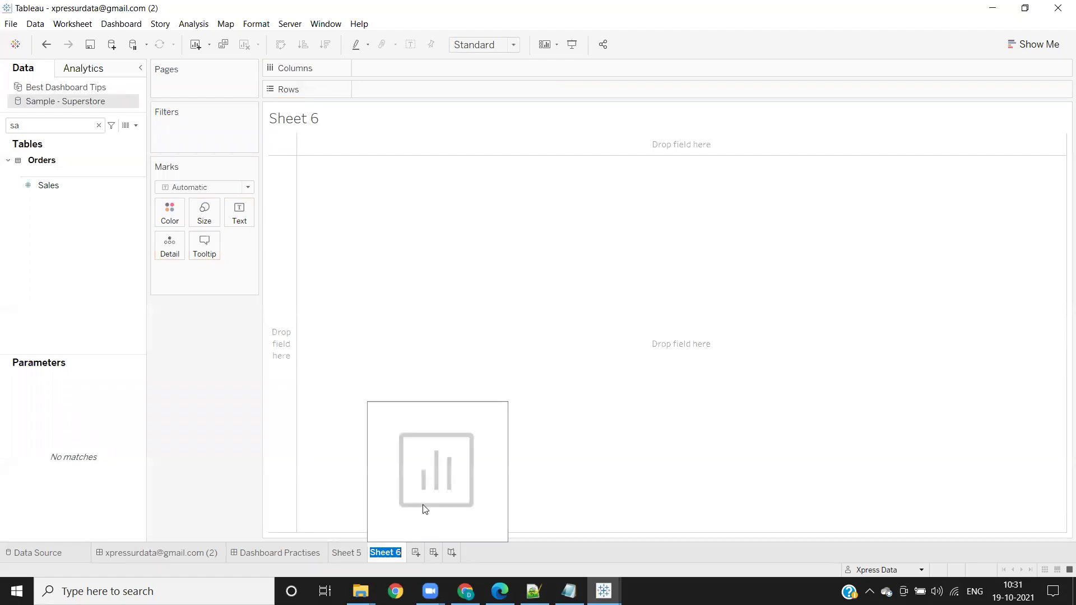
text(re)
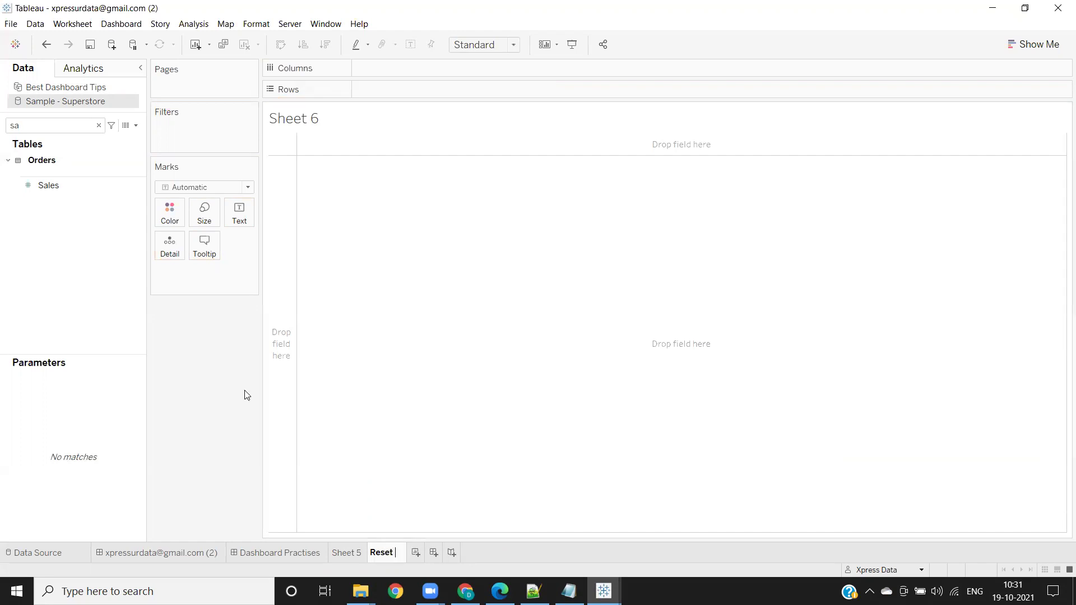
key(Return)
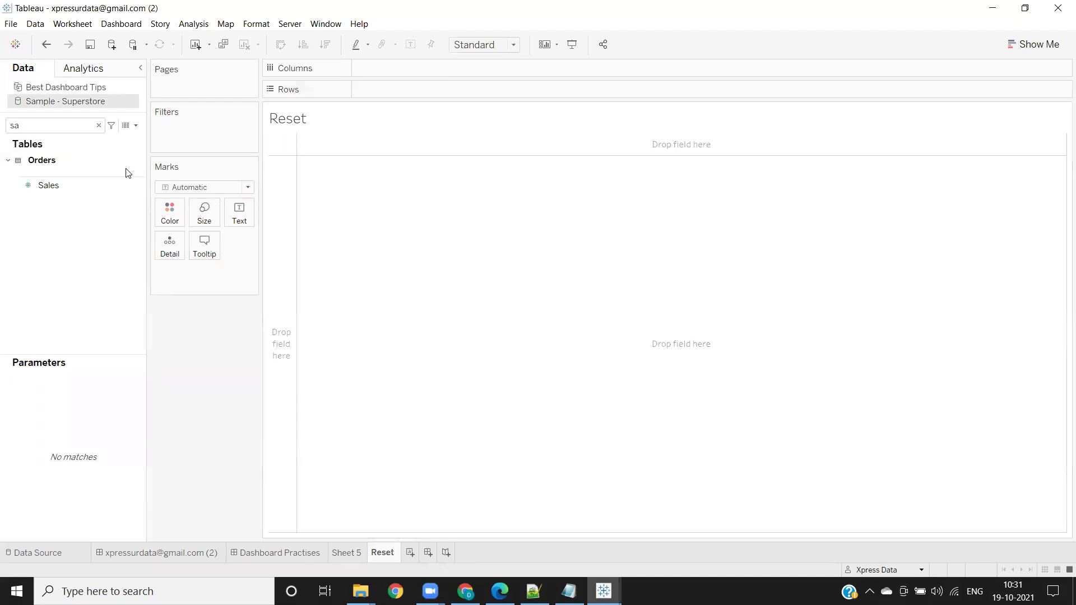
click(99, 125)
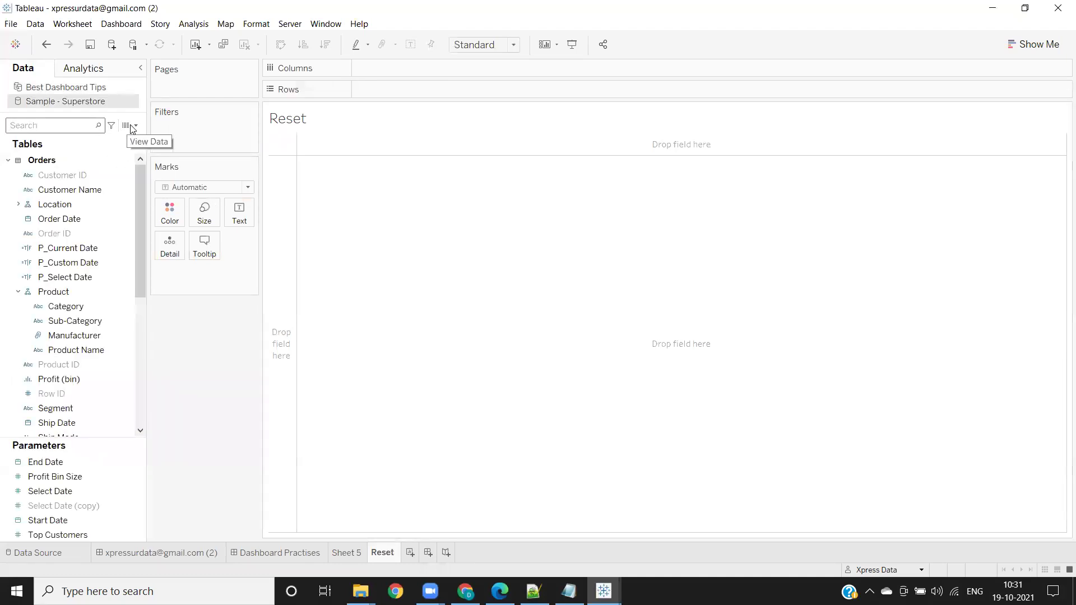
click(61, 125)
text(re)
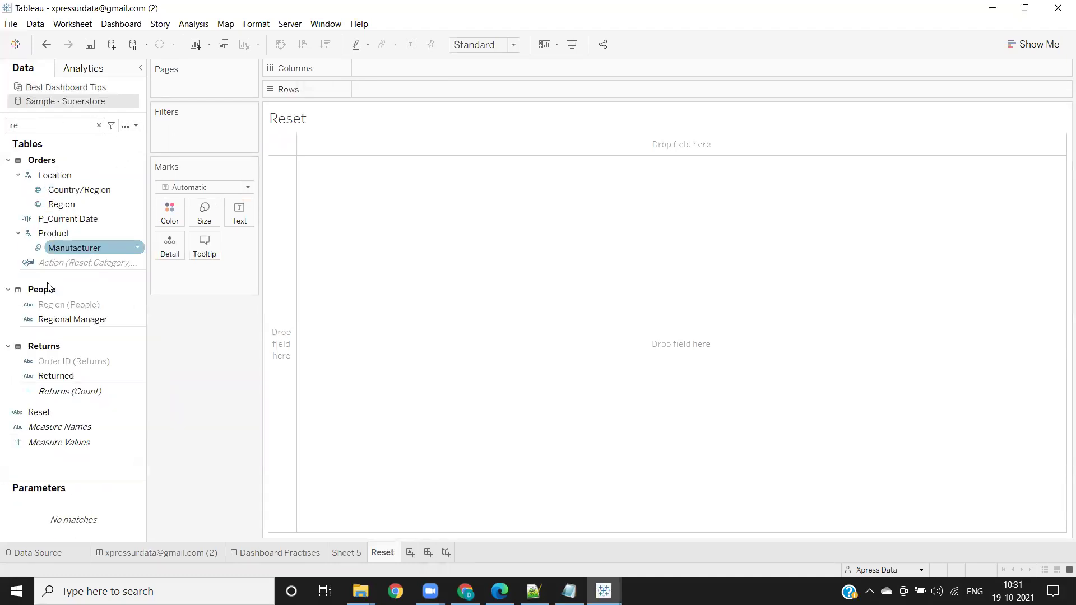
drag(37, 412, 239, 222)
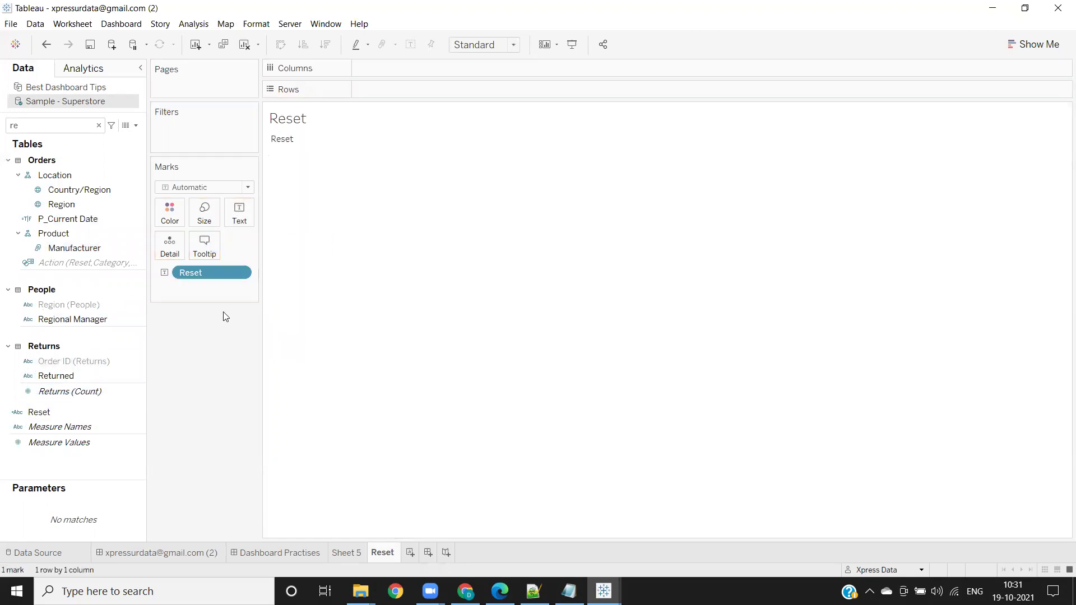
- Set the Reset text alignment to centre horizontally and middle vertically
click(239, 213)
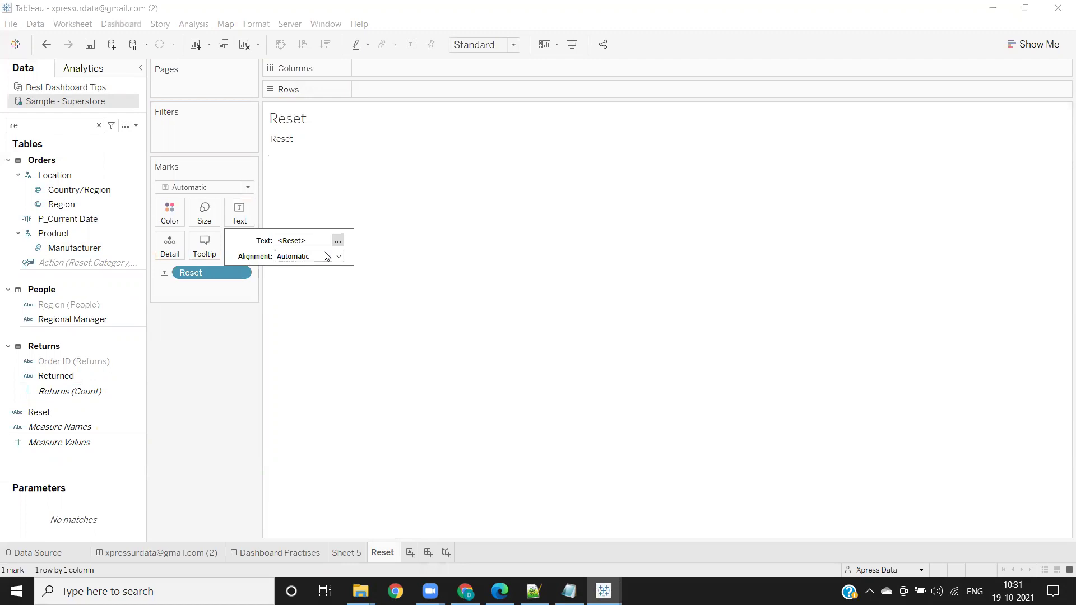
click(327, 256)
click(307, 305)
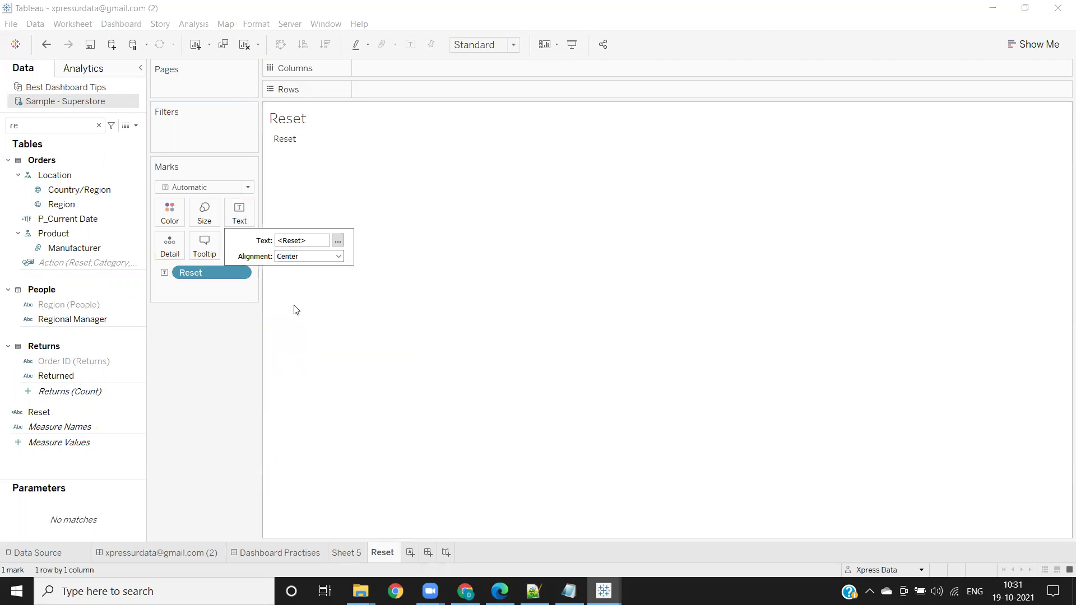
click(303, 257)
click(308, 357)
- Change the Reset sheet's mark type to Square and enlarge the mark size
click(229, 332)
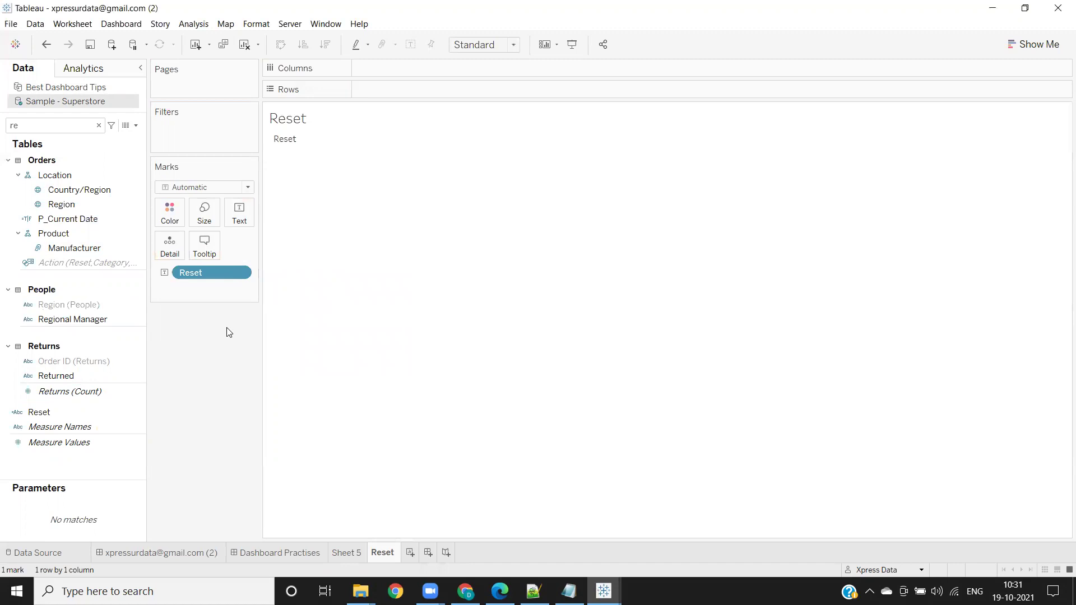
click(231, 186)
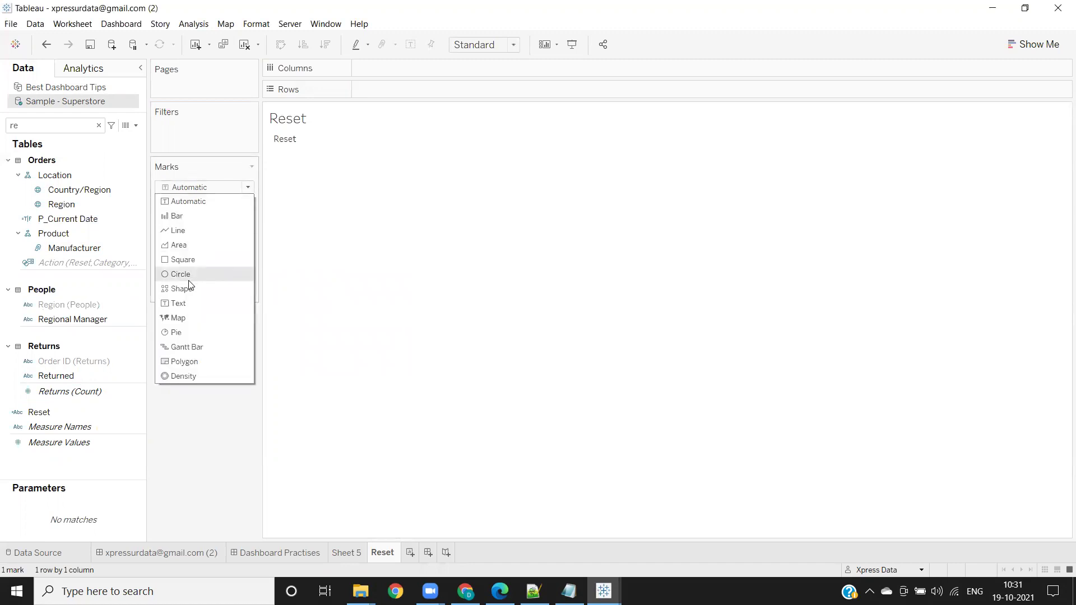
click(188, 259)
click(204, 213)
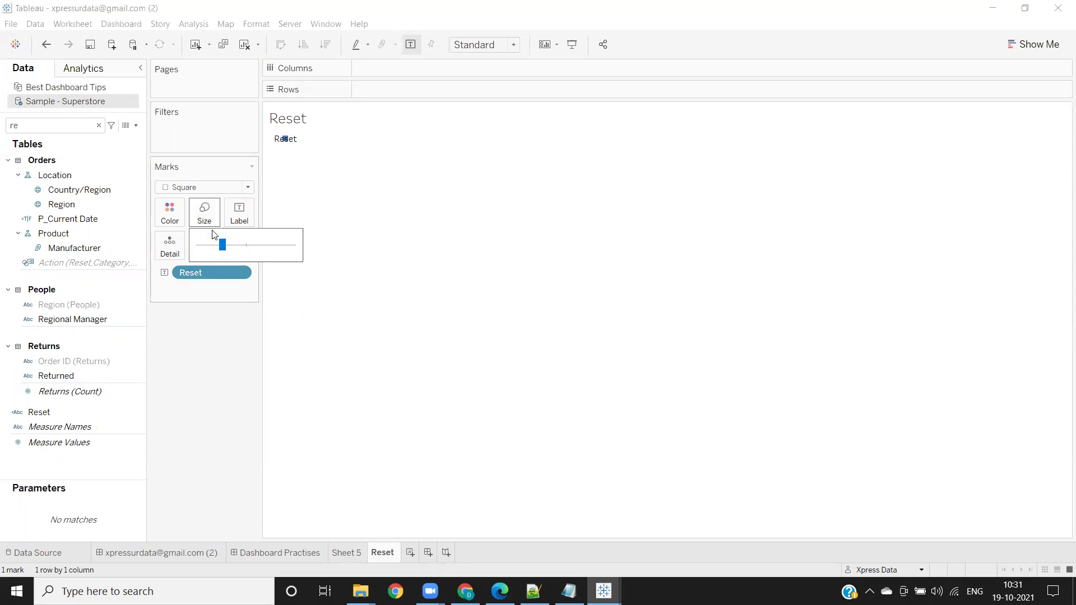
click(258, 246)
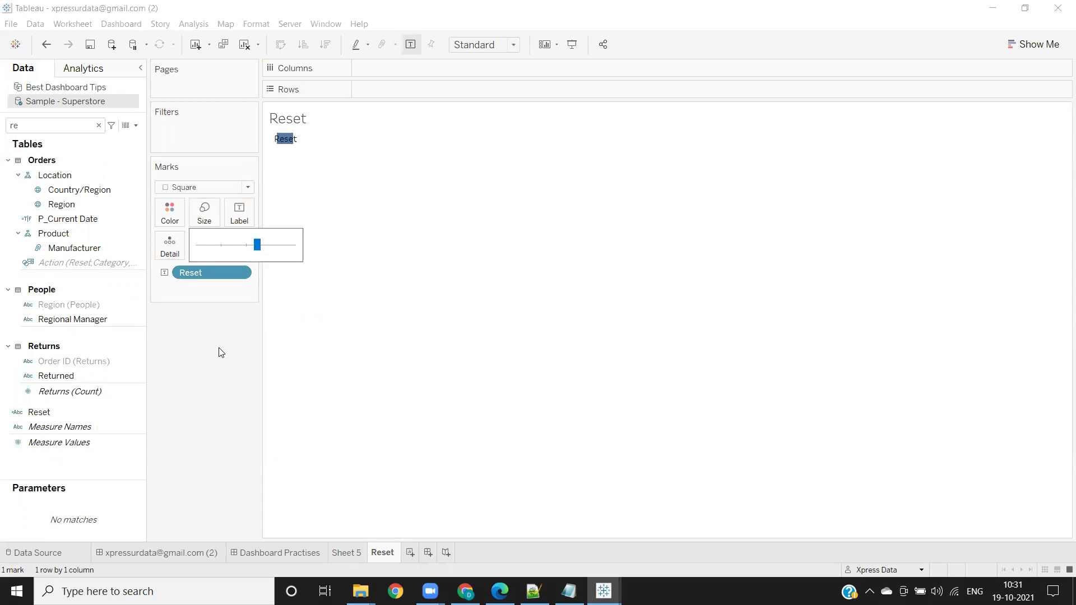
click(181, 325)
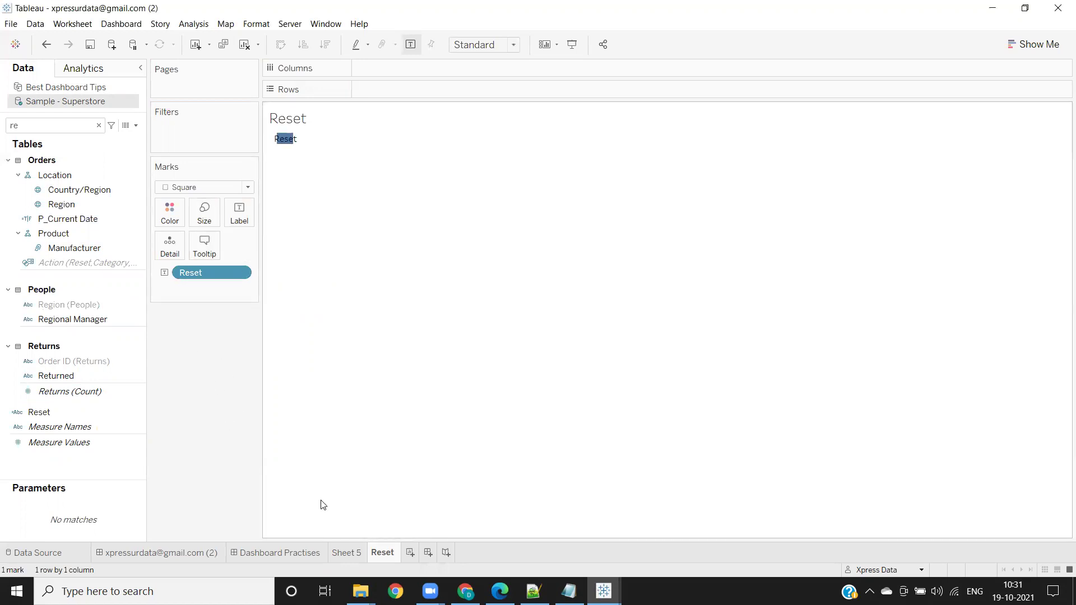
- Create Dashboard 3 with the Sheet 5 chart and the Reset sheet under the filter cards
key(ctrl+m)
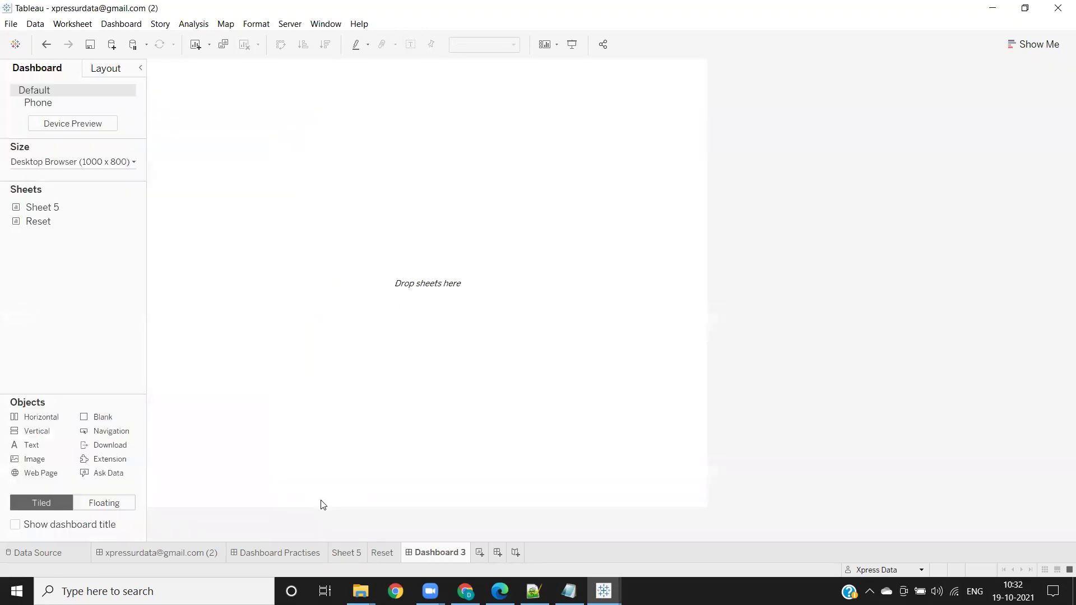
drag(43, 207, 238, 220)
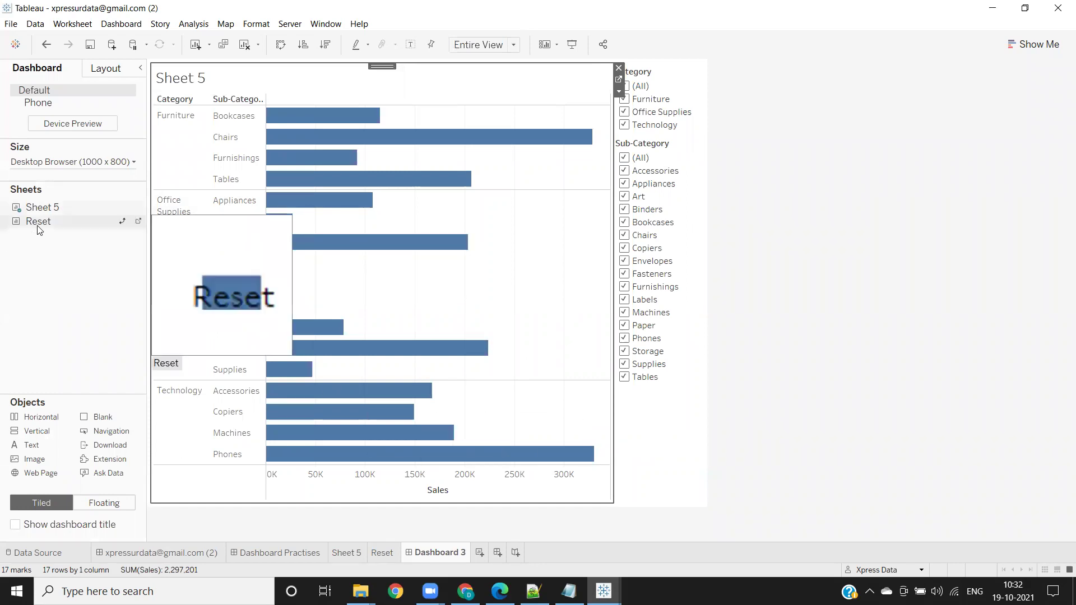
click(683, 451)
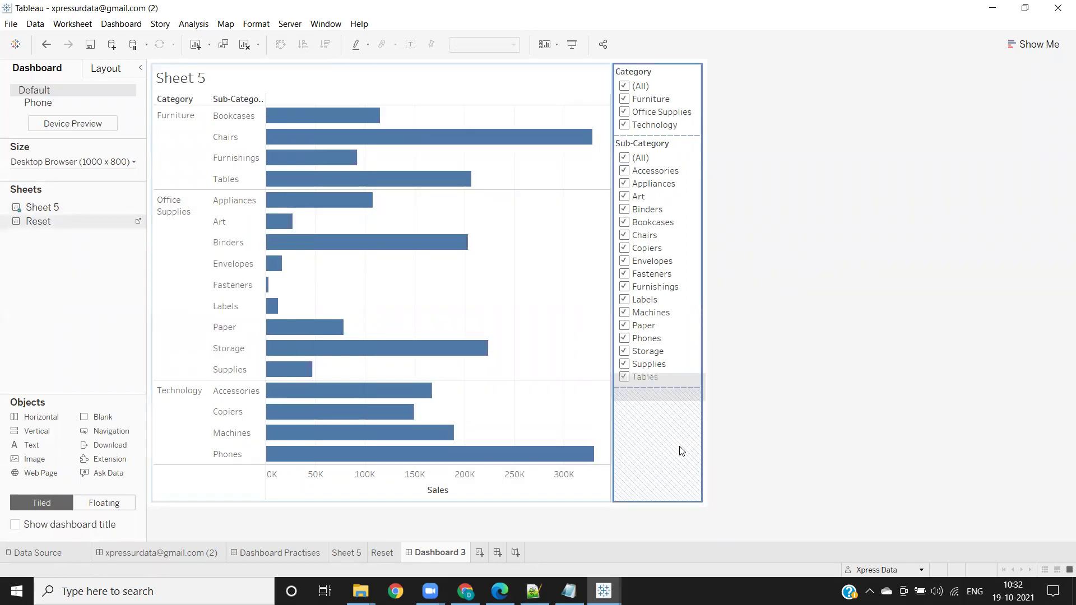
drag(682, 451, 679, 449)
- Switch both the Category and Sub-Category filter cards to Multiple Values (dropdown)
click(667, 75)
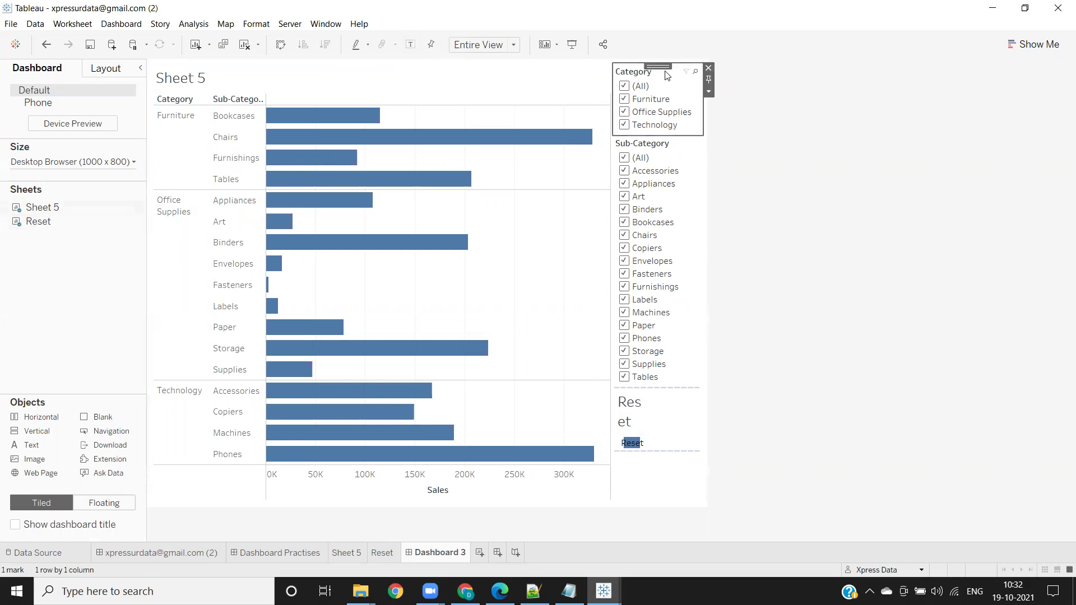
click(709, 92)
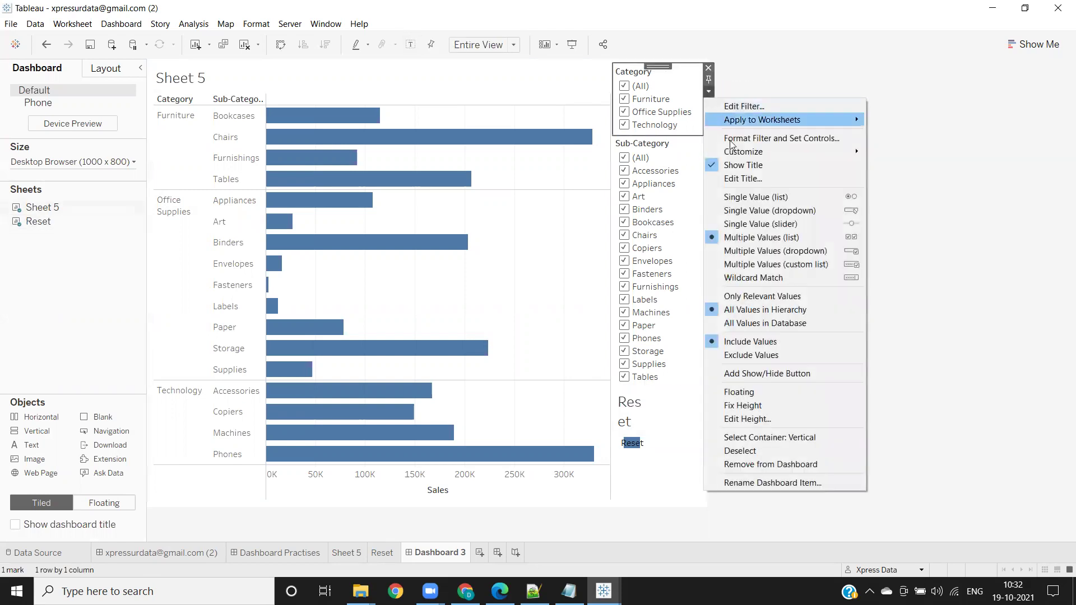
click(793, 254)
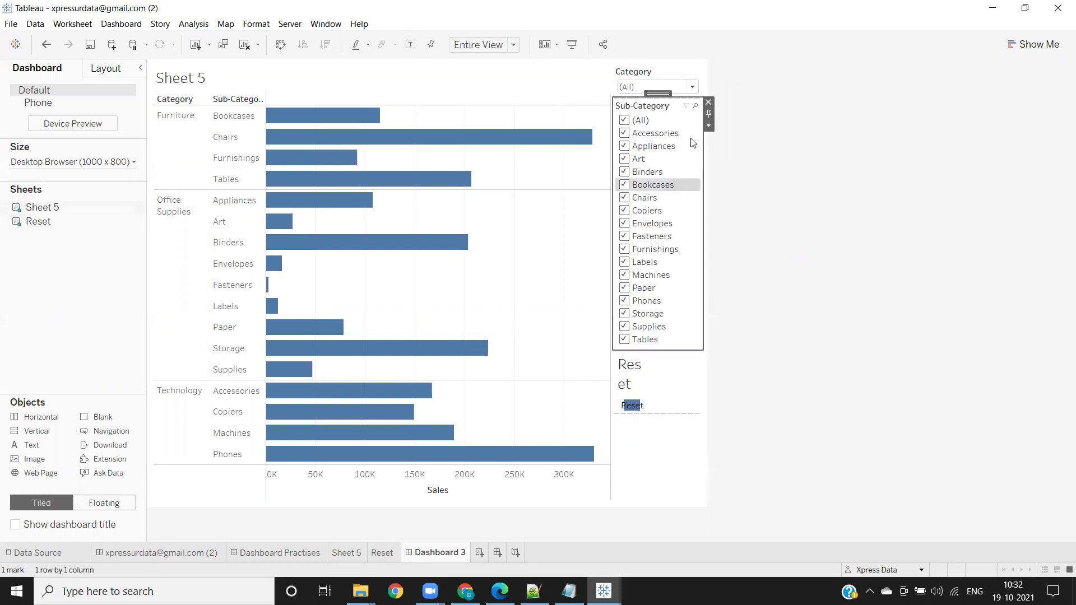
click(709, 125)
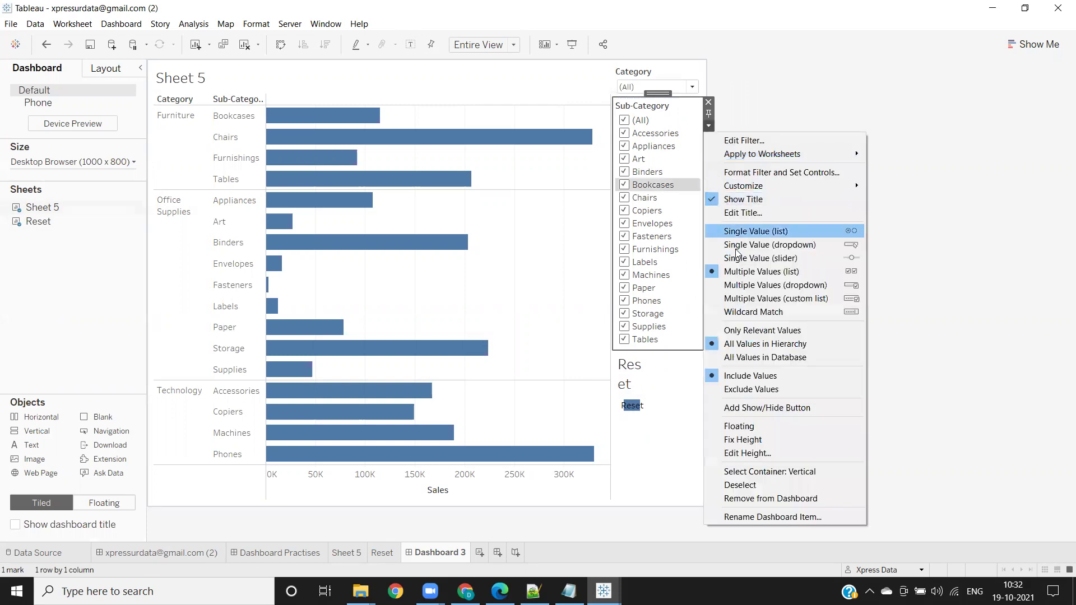
click(758, 286)
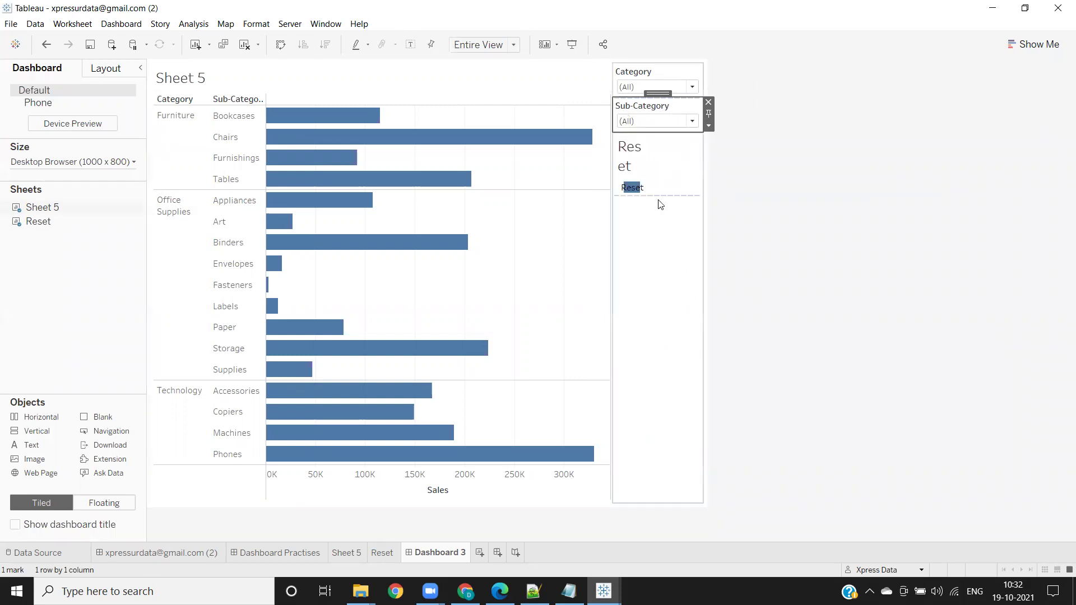
- Drag the Category filter, Sub-Category filter and Reset sheet into a top row above the chart
click(644, 72)
drag(651, 66, 342, 73)
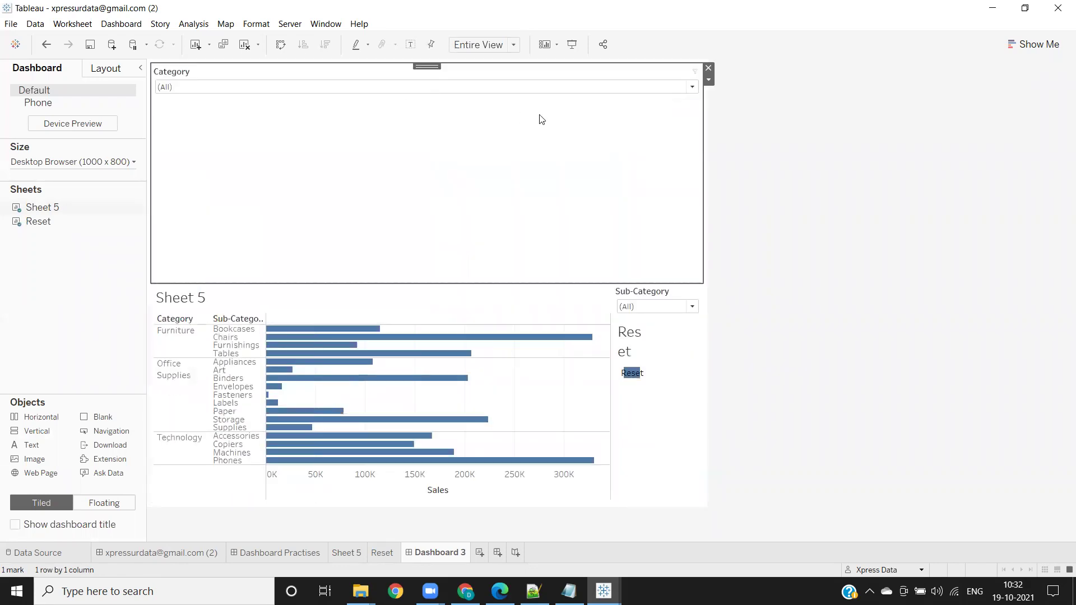
click(658, 291)
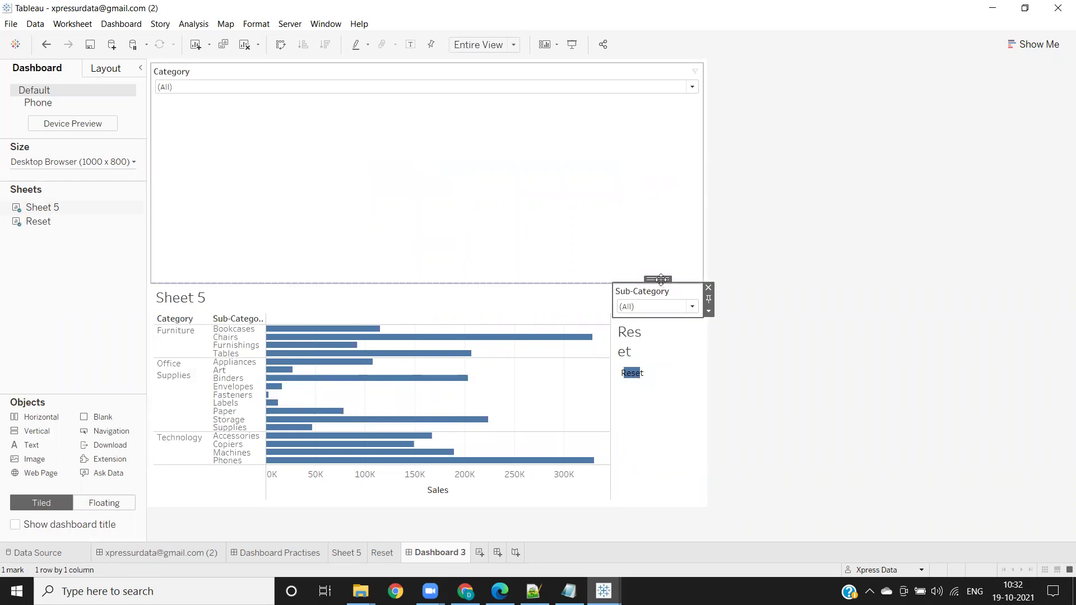
drag(661, 279, 624, 214)
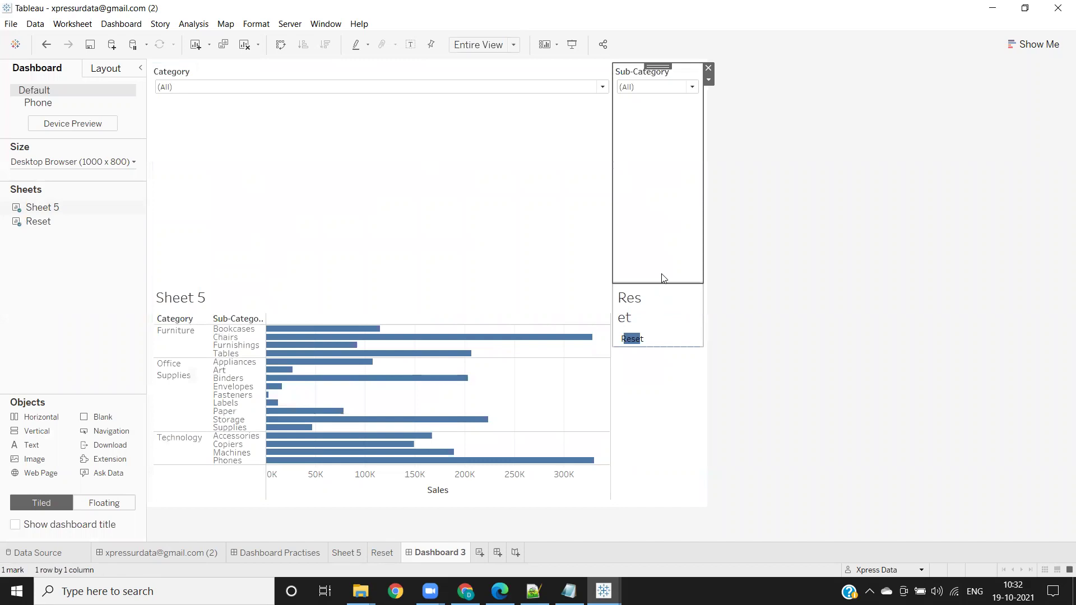
click(660, 287)
drag(656, 276, 310, 162)
click(675, 166)
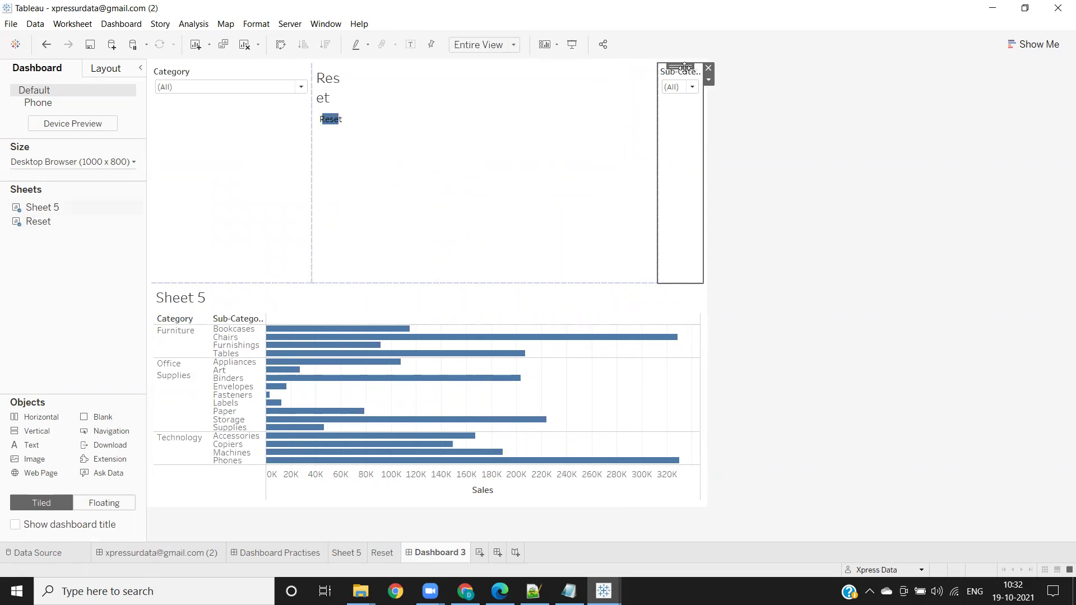
- Place Sub-Category beside Category, hide the Reset sheet's title and fit it to Entire View
mouse_move(682, 66)
mouse_down()
mouse_move(395, 104)
mouse_move(359, 130)
mouse_up()
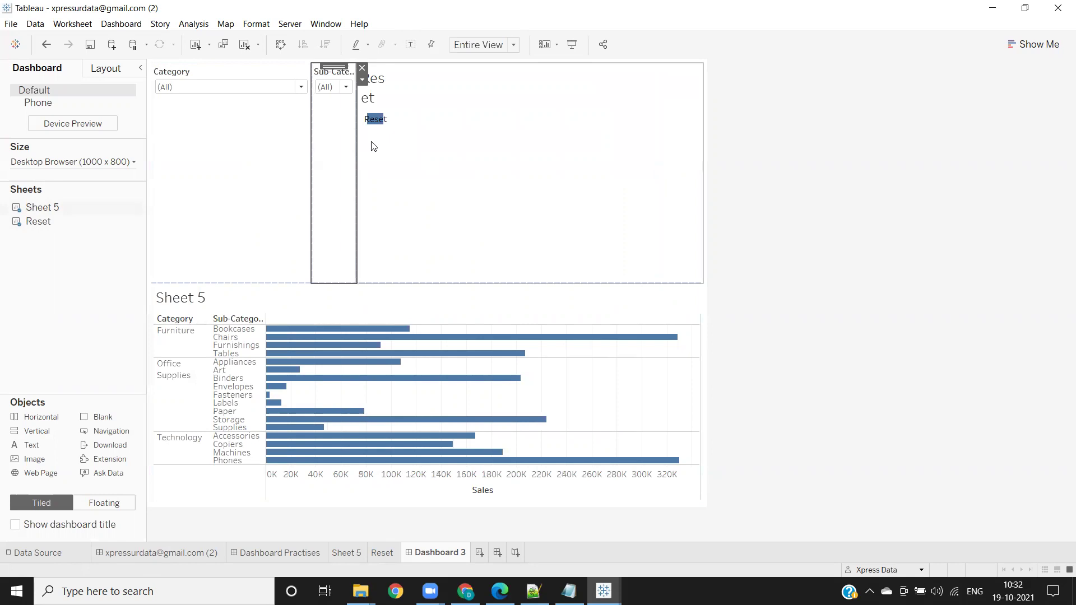
right_click(365, 93)
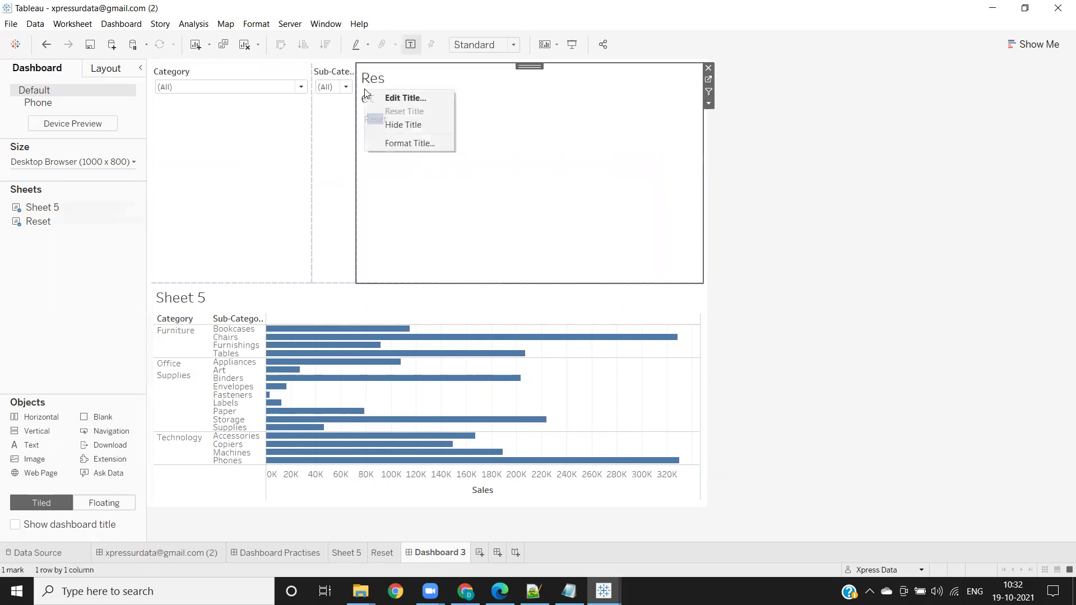
click(384, 125)
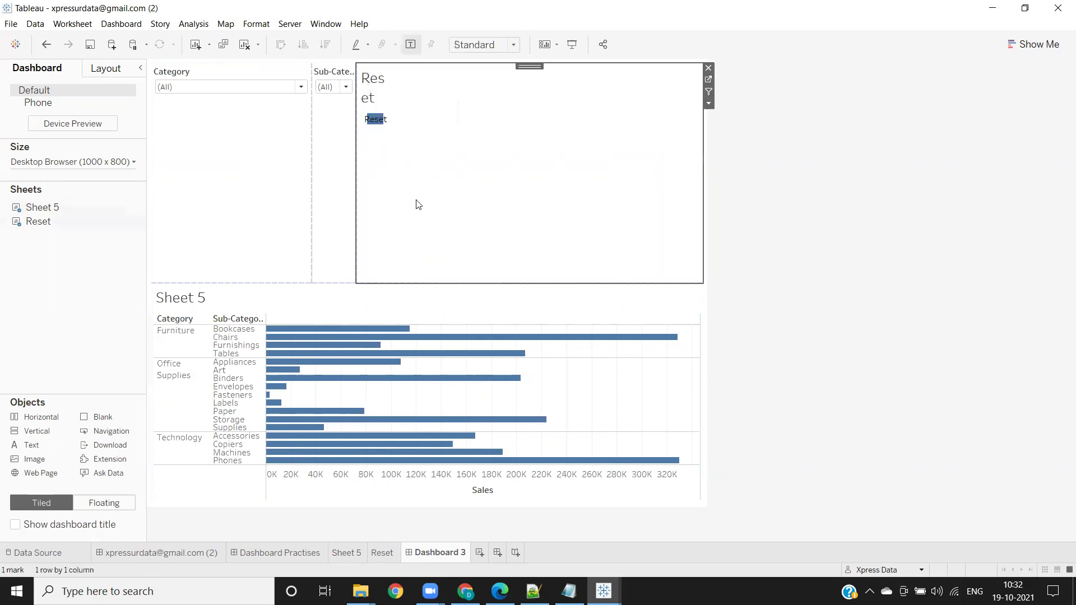
click(709, 103)
mouse_move(824, 147)
click(873, 187)
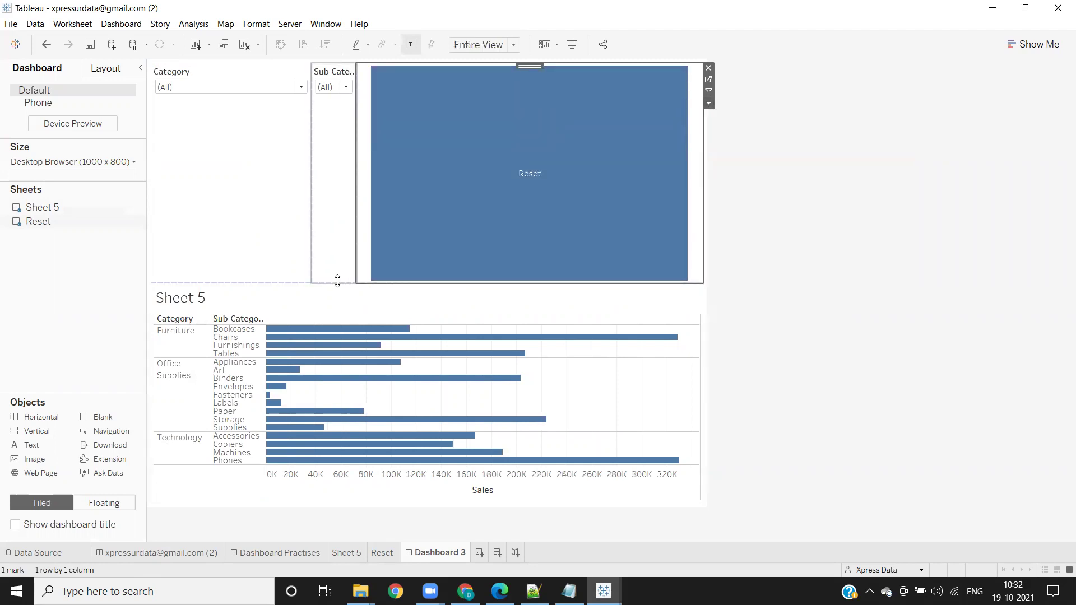
- Shrink the top row's height and widen the Category and Sub-Category dropdown filters
drag(336, 280, 558, 113)
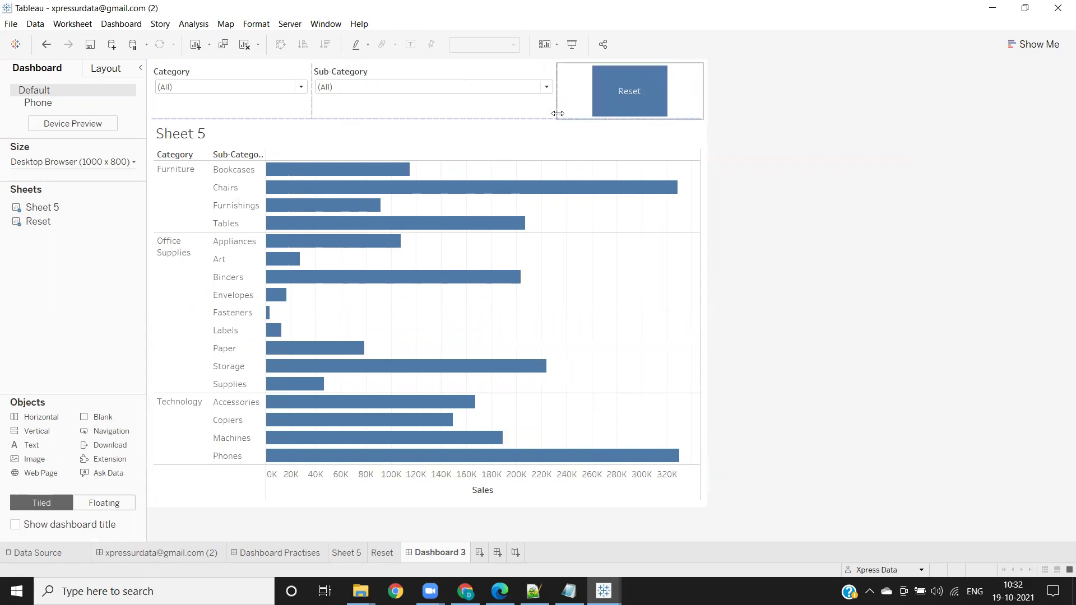
click(307, 115)
drag(310, 111, 341, 110)
click(552, 112)
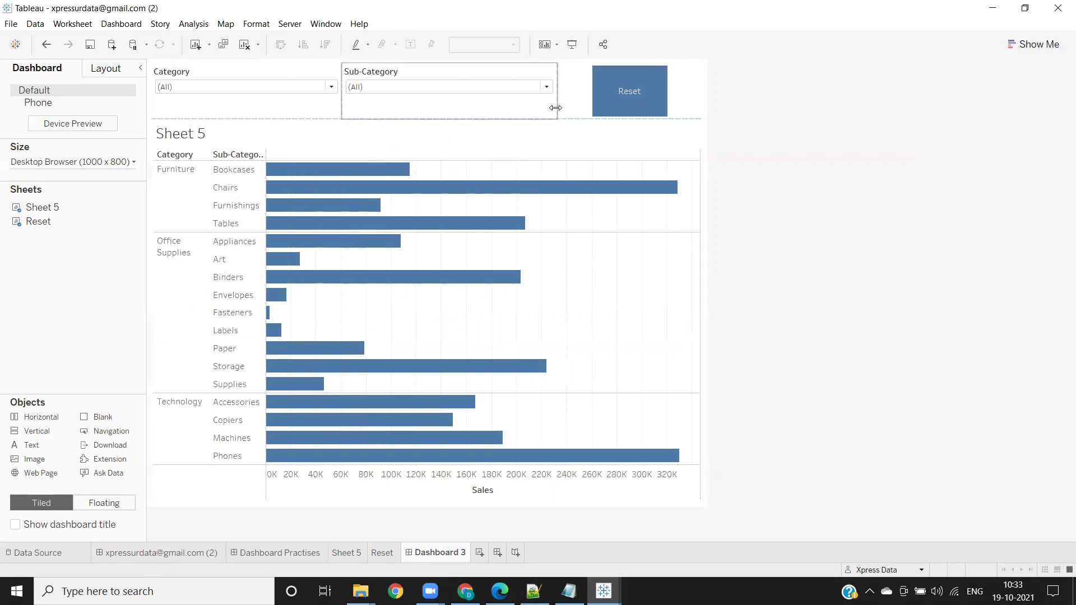
drag(553, 106, 570, 109)
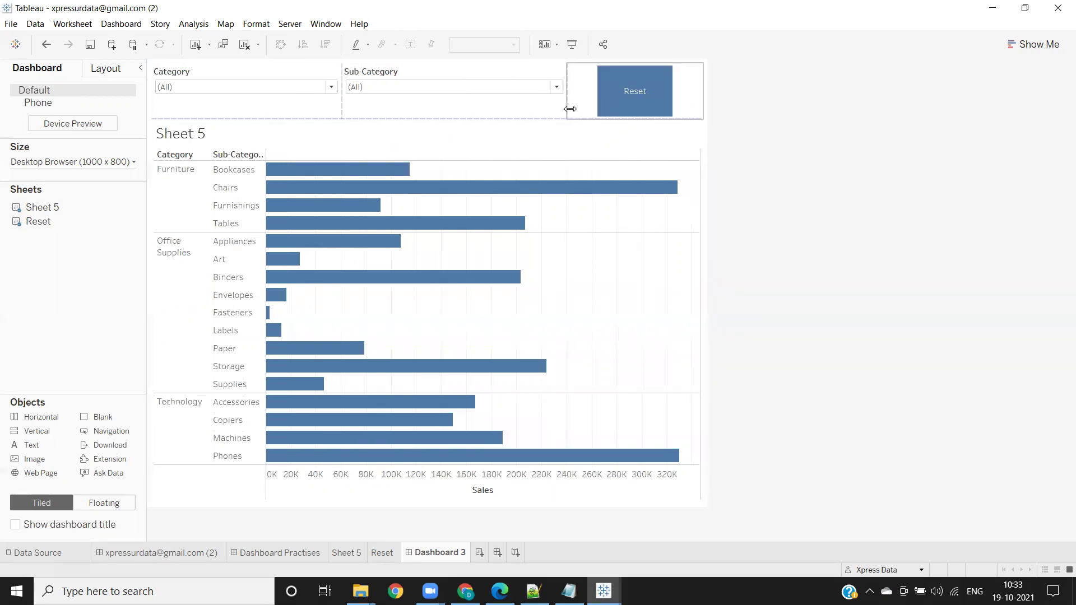
- Hide the Sheet 5 chart's title
click(177, 144)
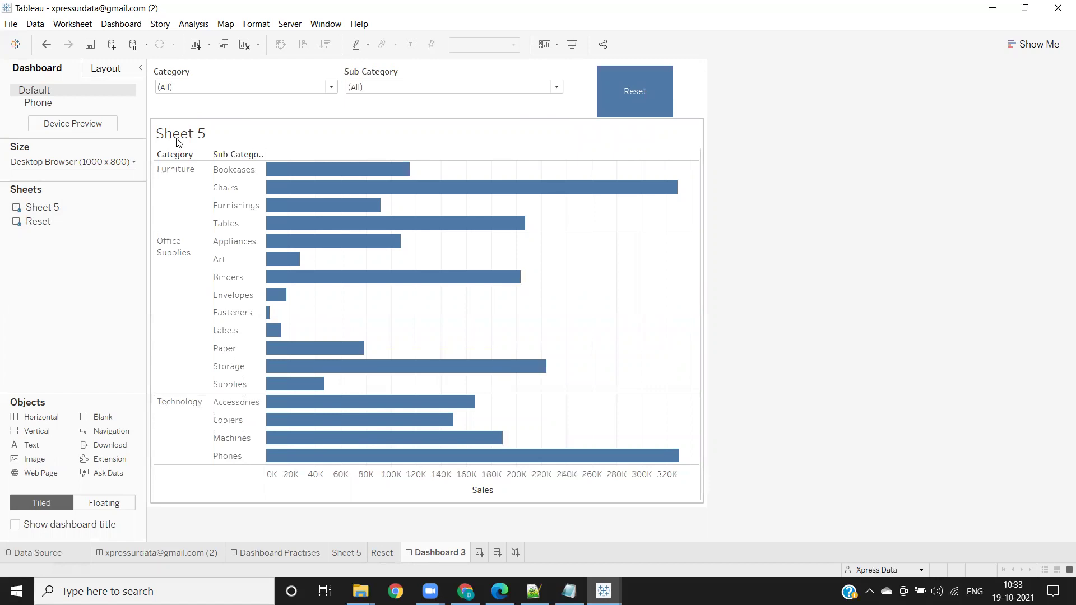
right_click(177, 142)
click(205, 174)
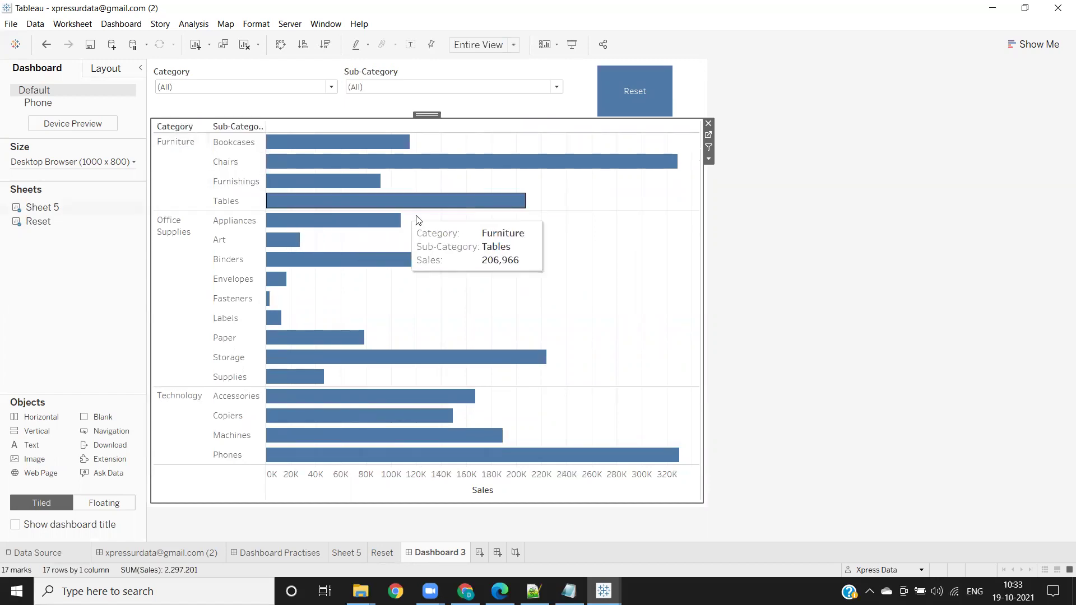
- Add filter action Filter1 in Dashboard Actions with Reset as source and Sheet 5 as target
click(130, 26)
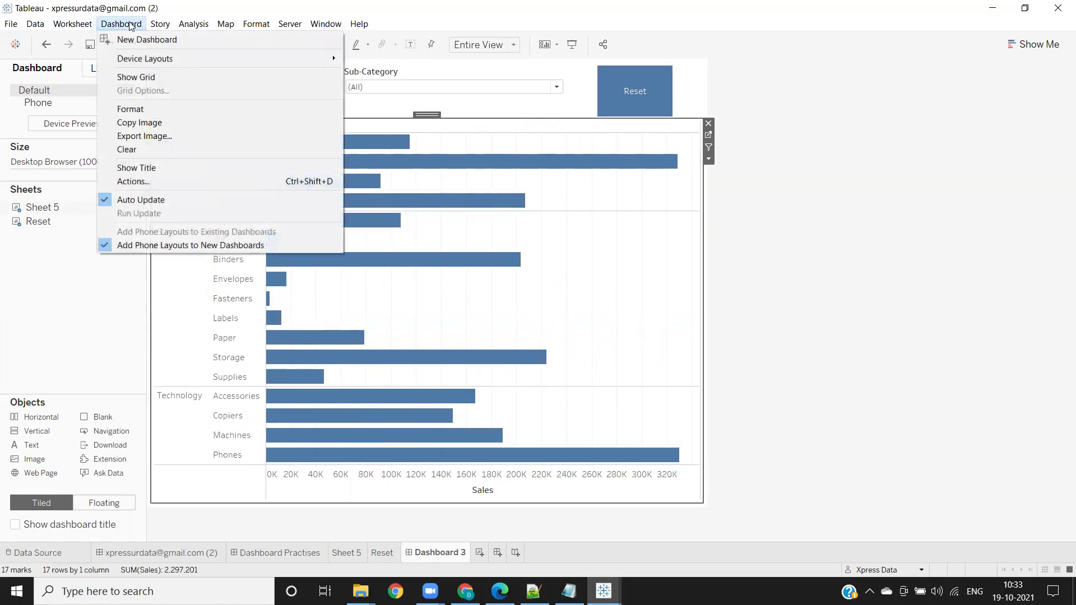
click(140, 181)
click(438, 325)
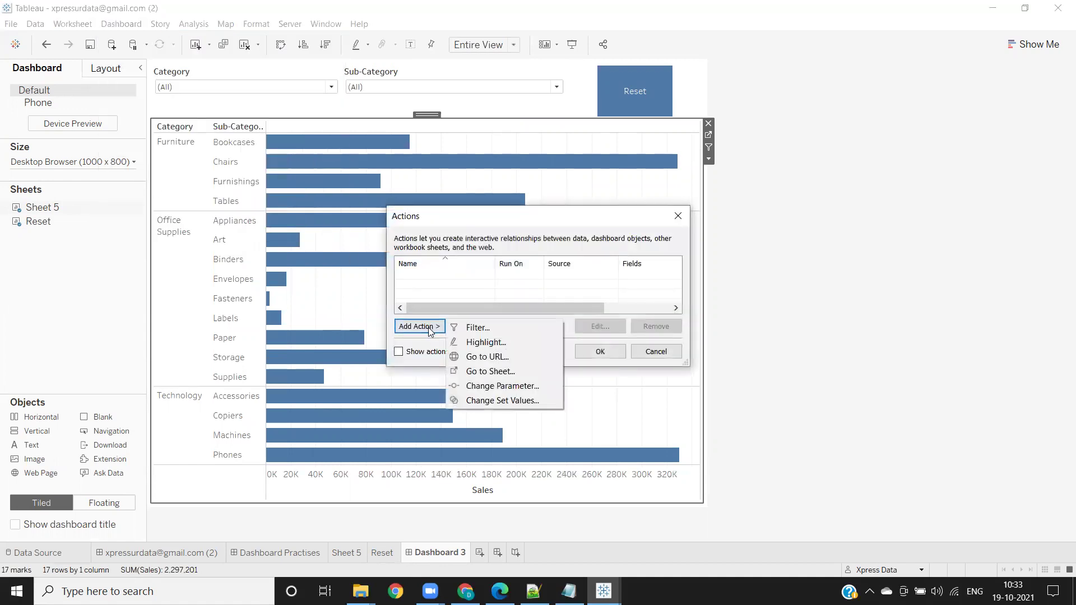
click(476, 327)
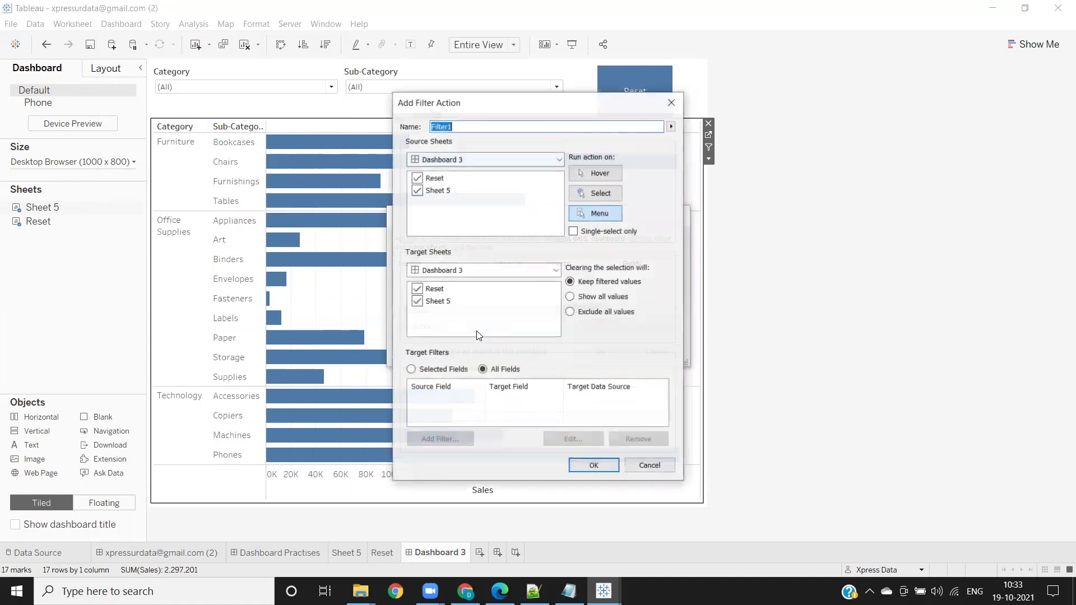
click(418, 192)
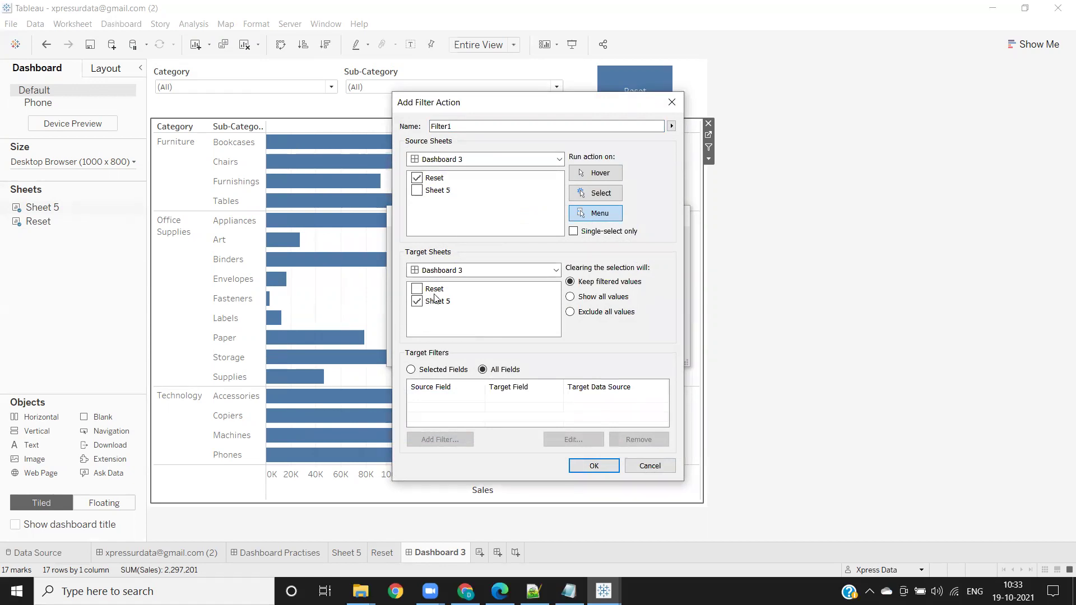
drag(493, 106, 380, 75)
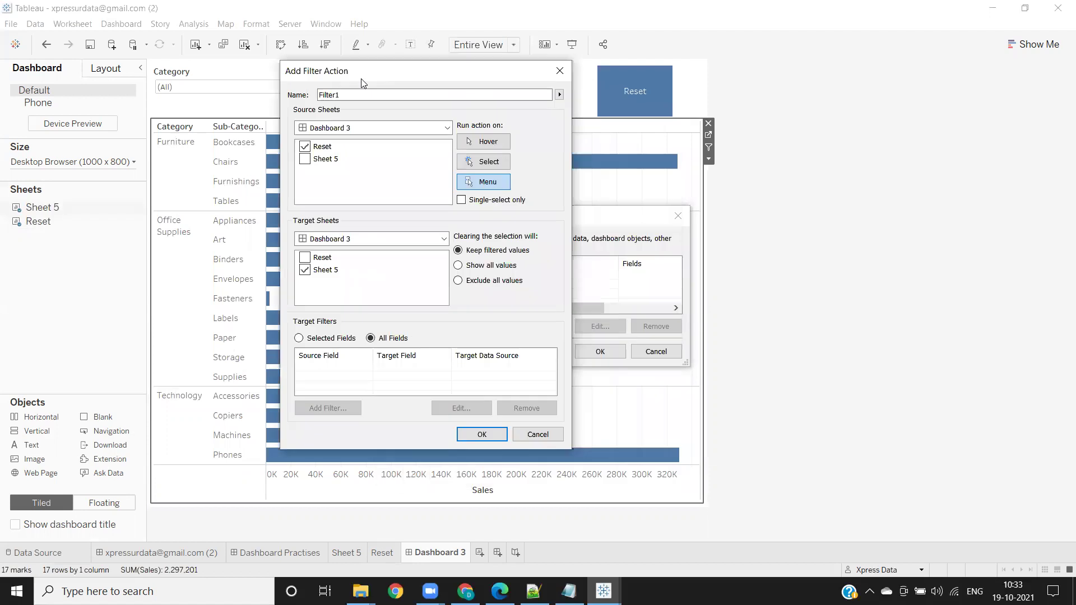
- Limit the Reset action to selected fields, adding Category and Sub-Category as filter fields
click(299, 339)
click(331, 408)
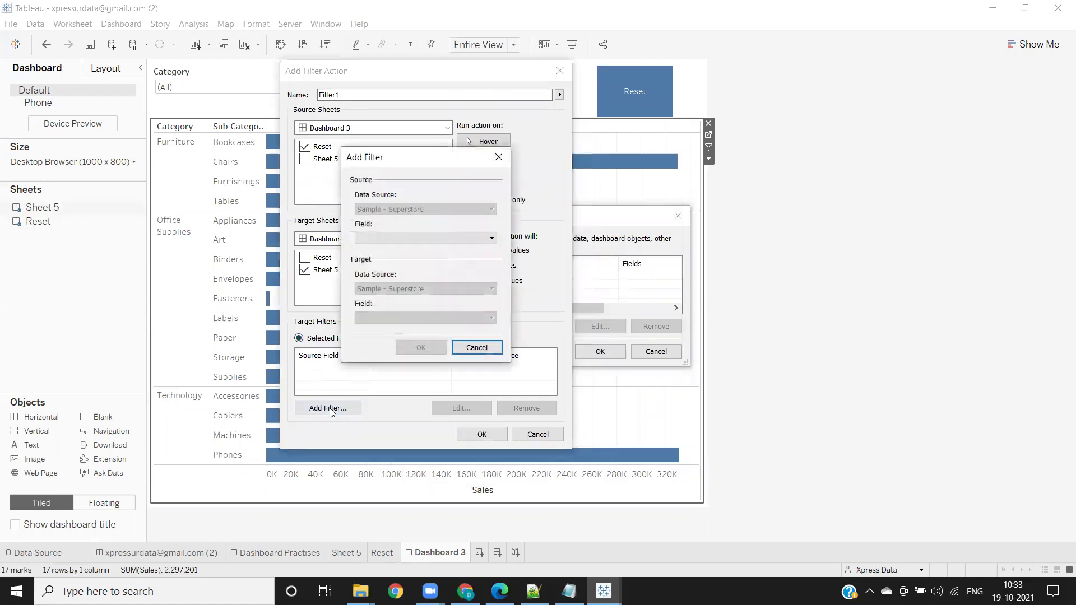
click(378, 238)
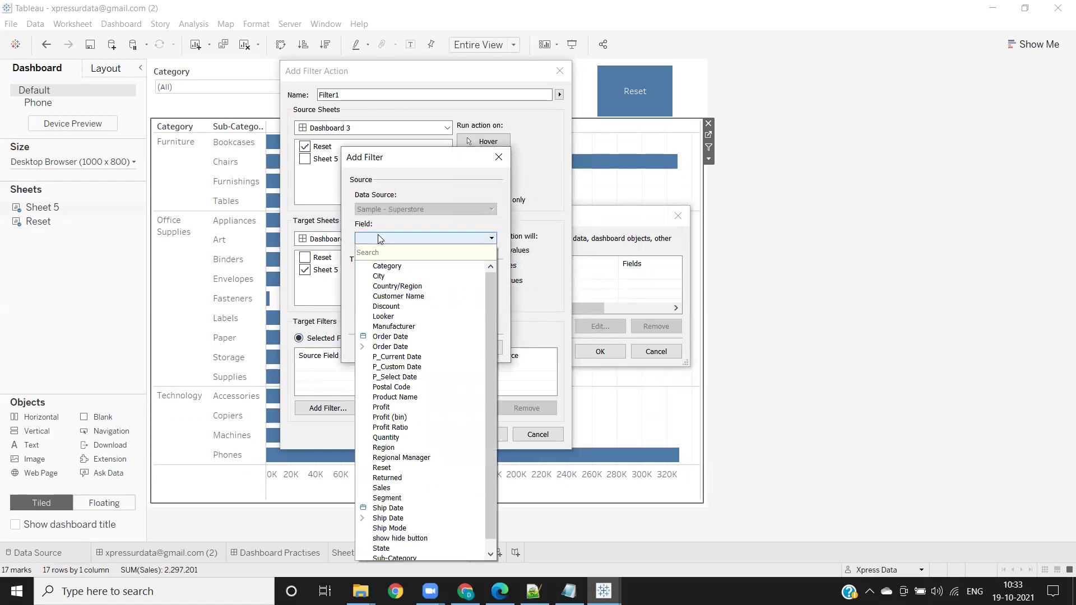
click(385, 267)
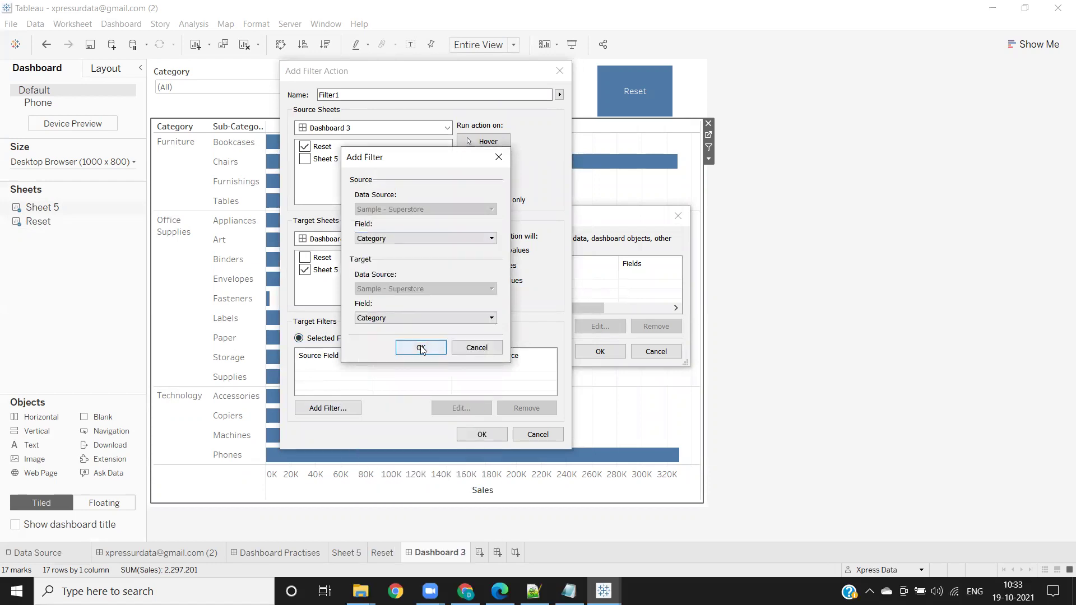
click(422, 348)
click(342, 412)
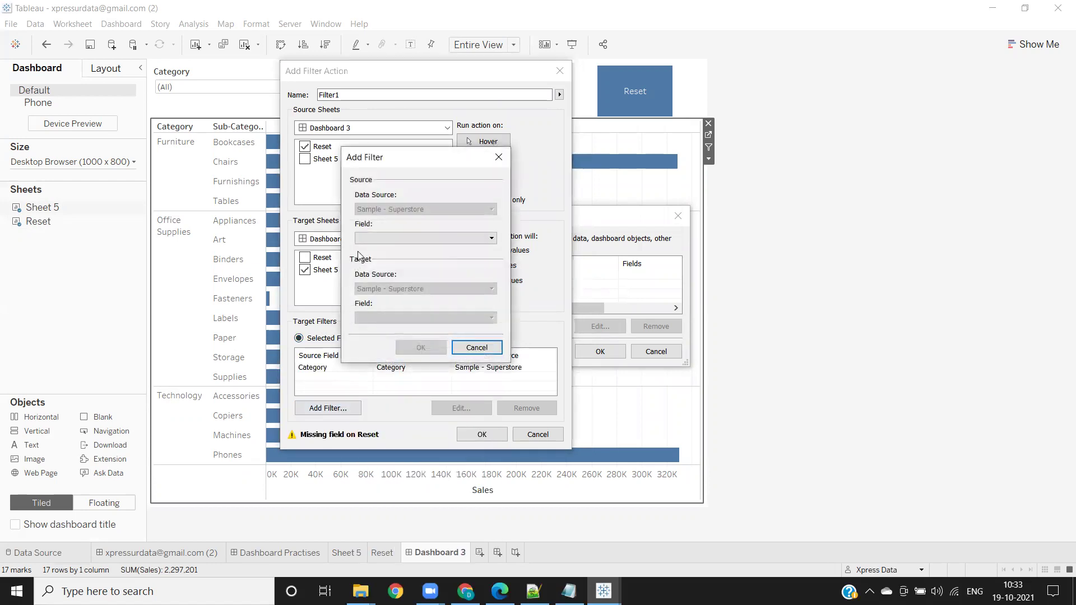
click(372, 240)
text(su)
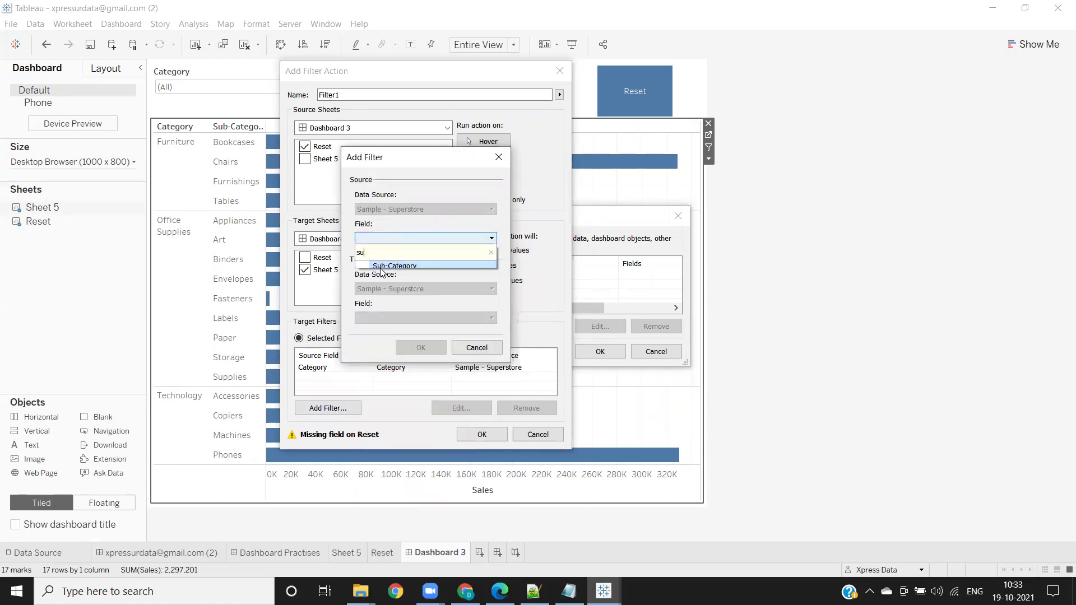
click(385, 266)
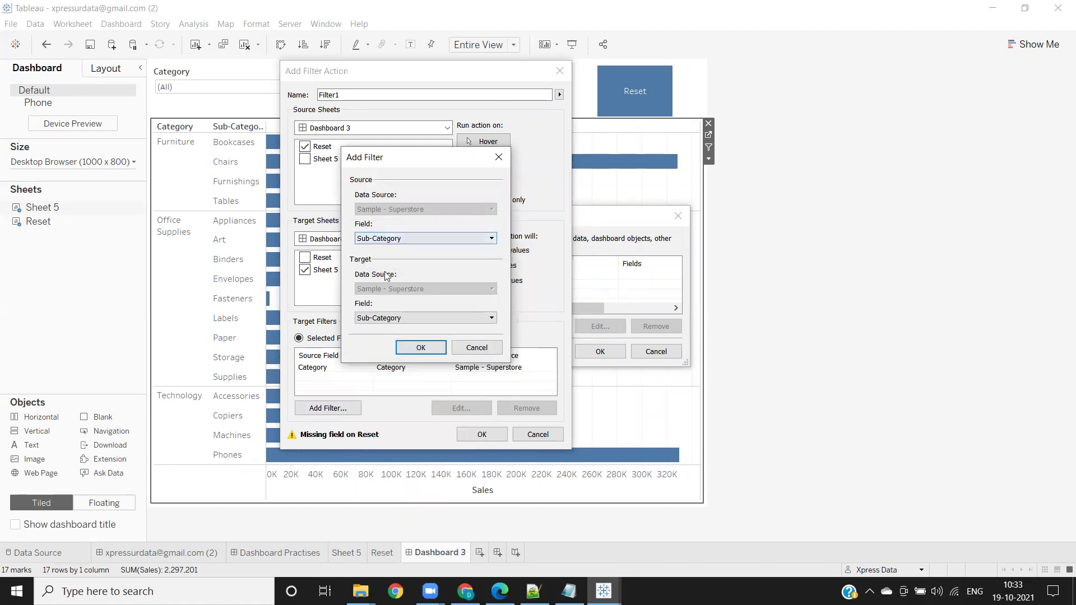
click(421, 348)
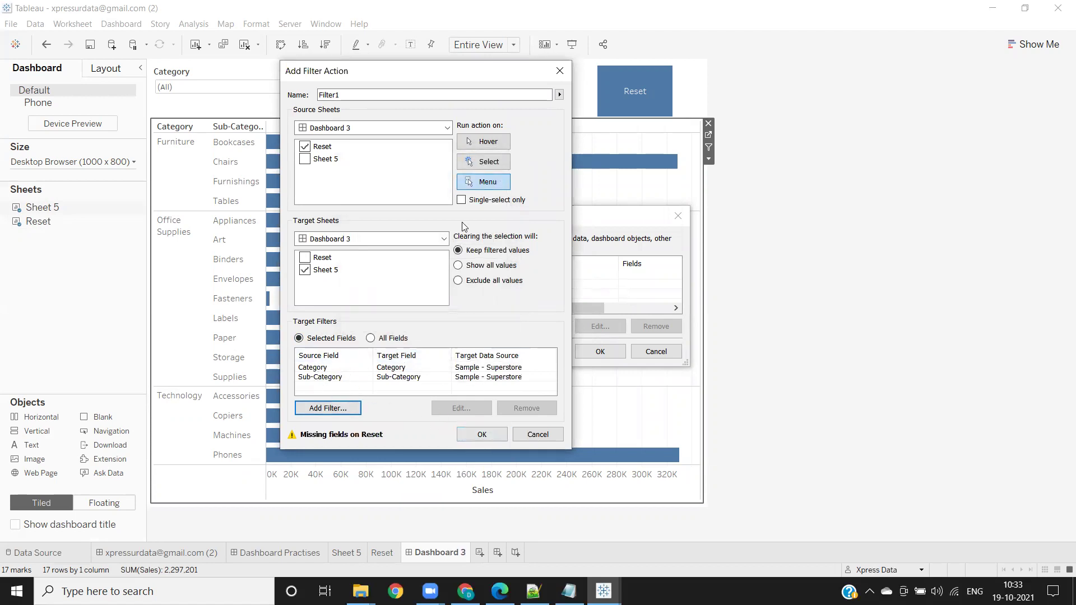
- Make the action run on Select and show all values when cleared, then save Filter1
click(472, 162)
click(471, 266)
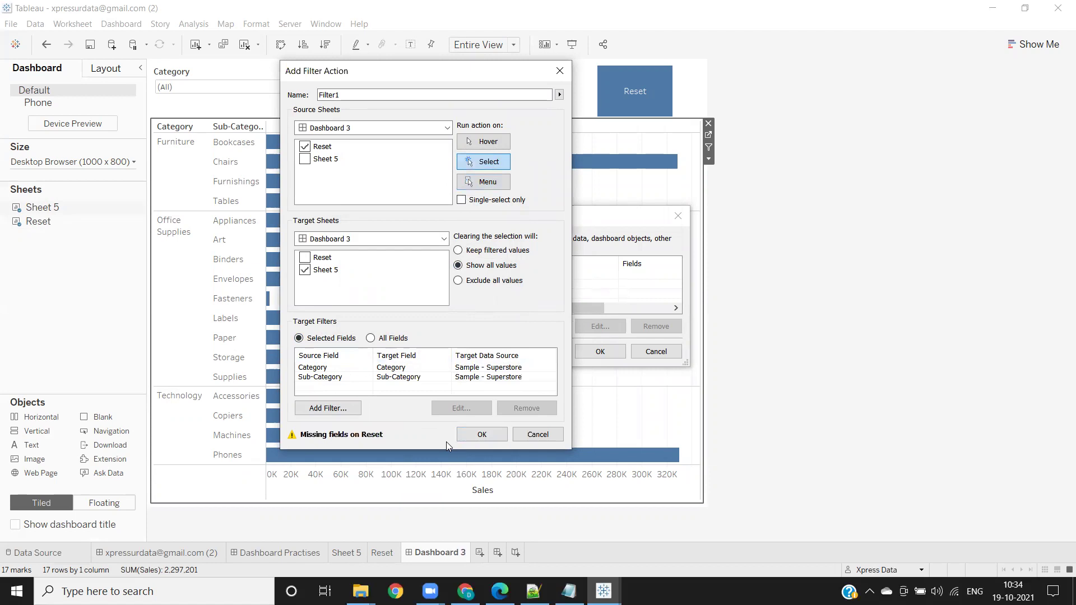
click(482, 436)
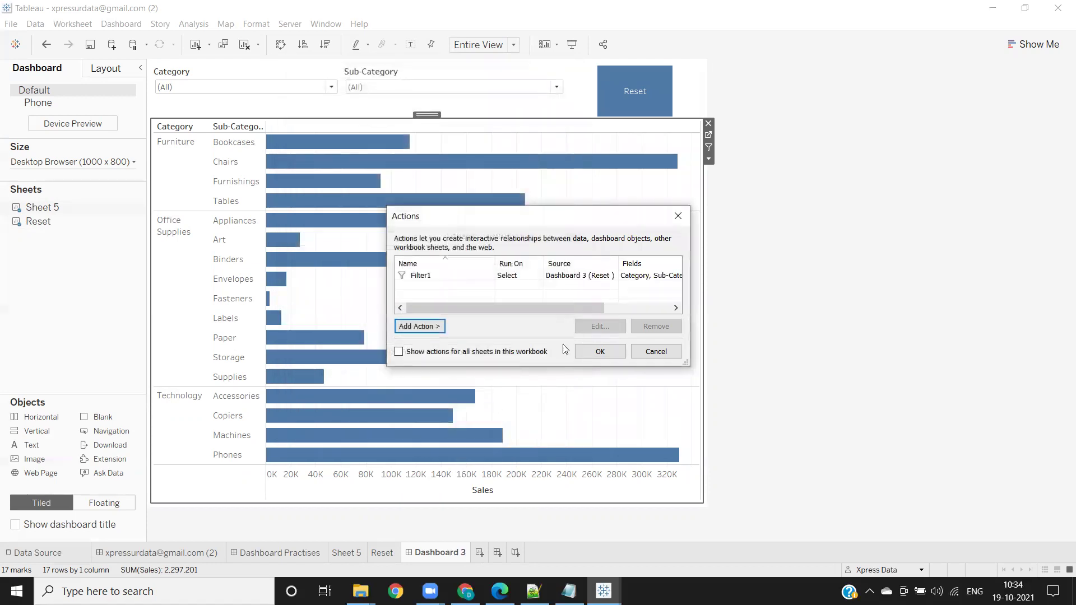
click(592, 356)
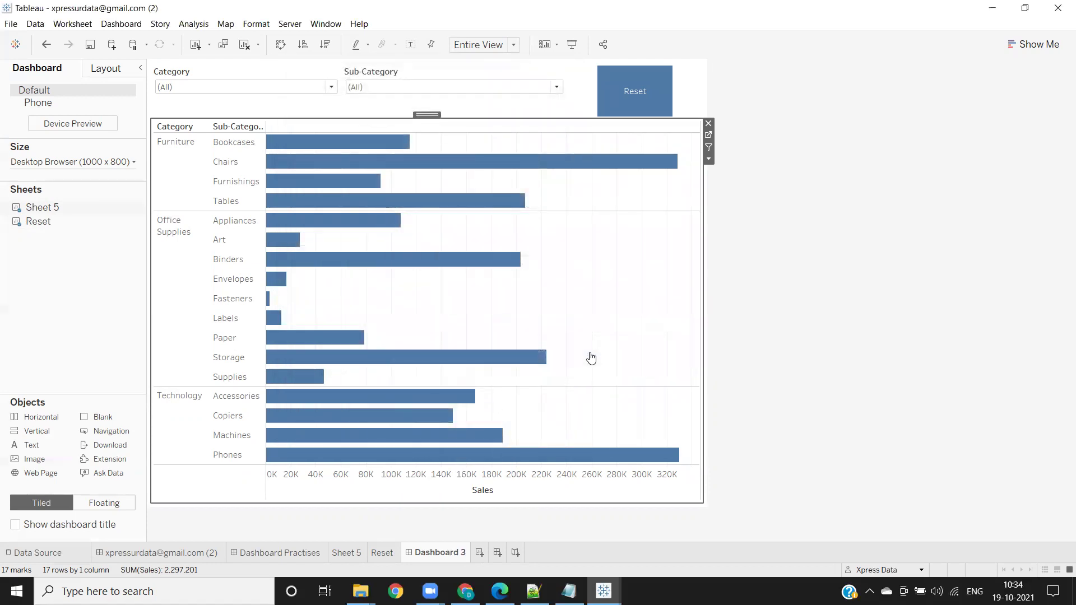
click(214, 109)
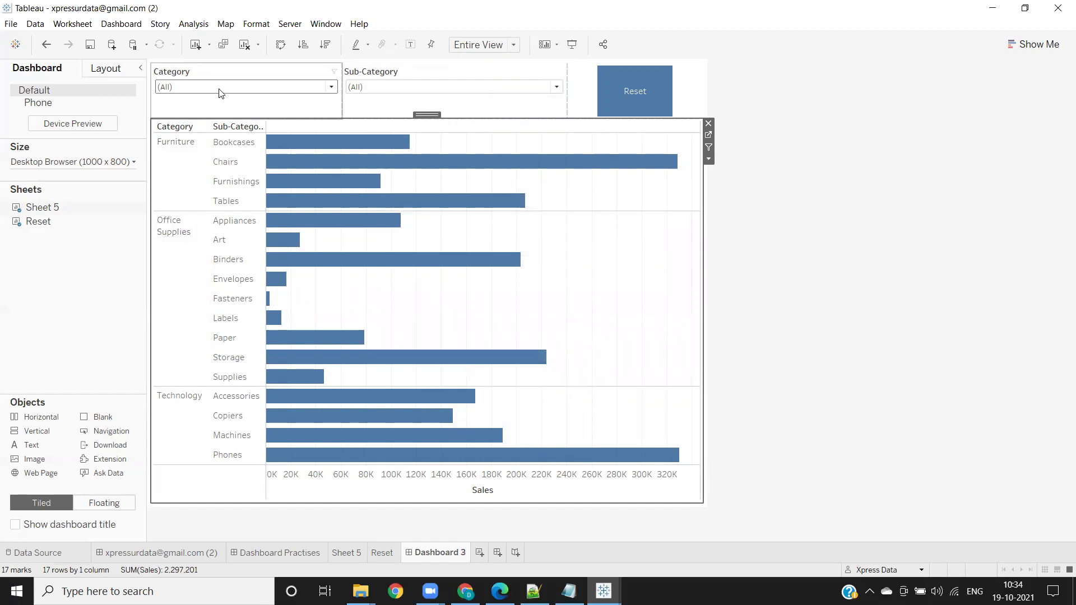
click(219, 89)
click(165, 125)
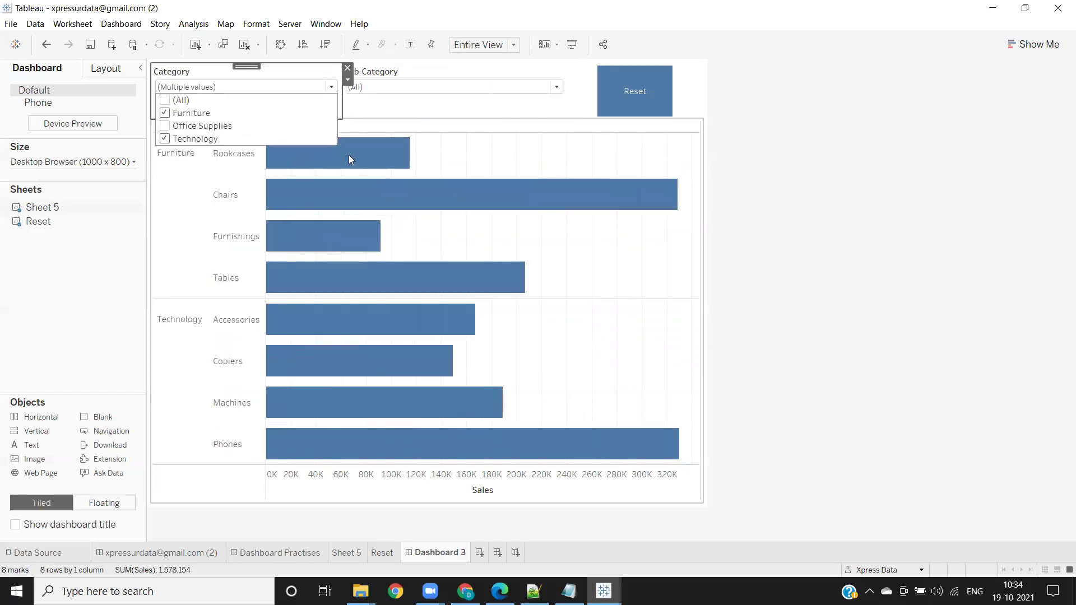
click(438, 84)
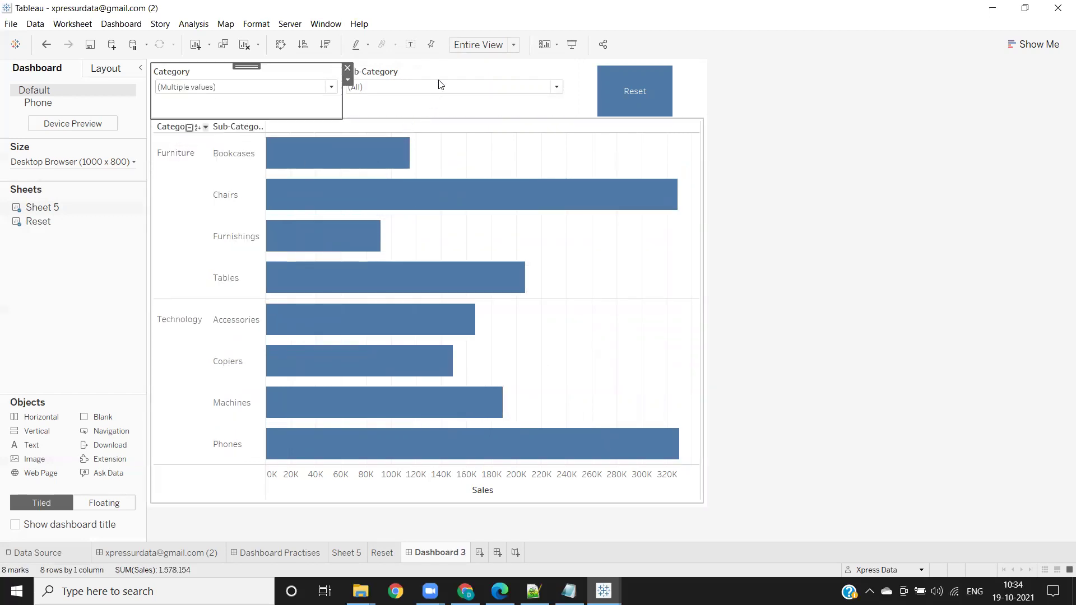
click(437, 88)
click(355, 141)
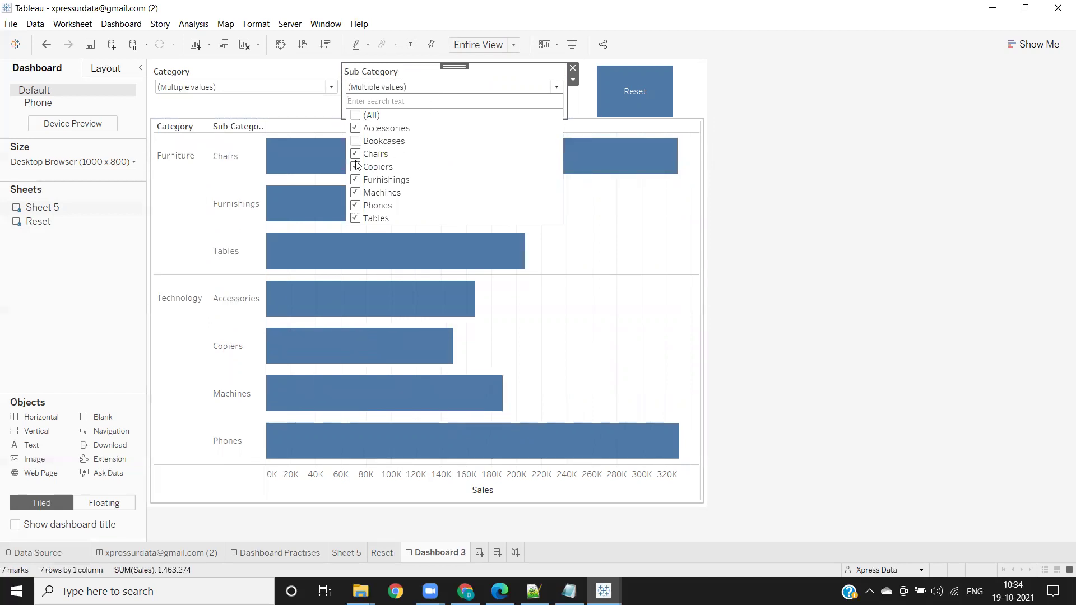
click(357, 181)
click(355, 166)
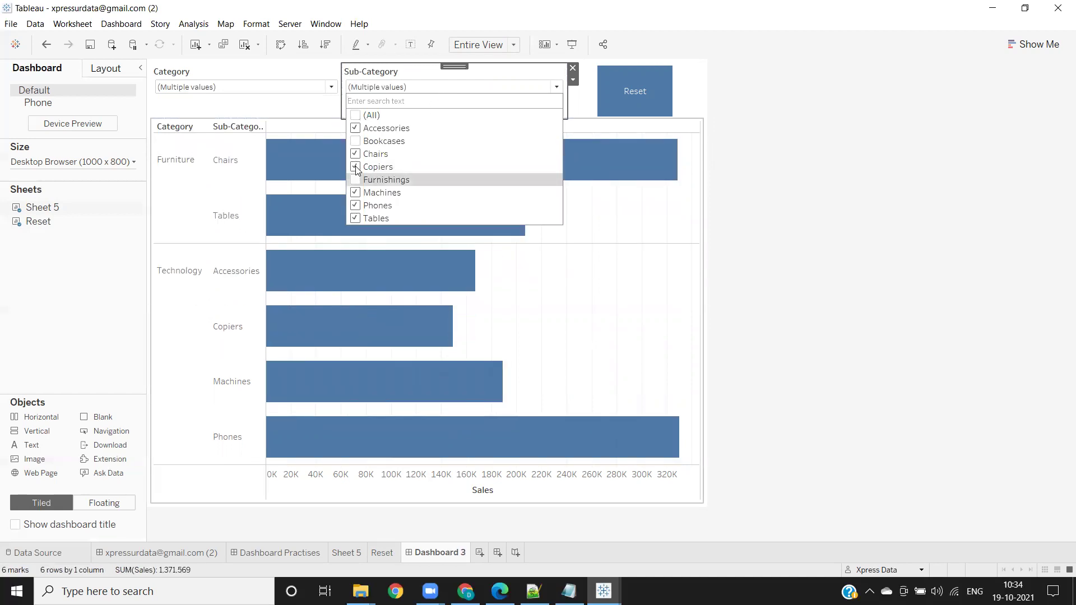
click(644, 112)
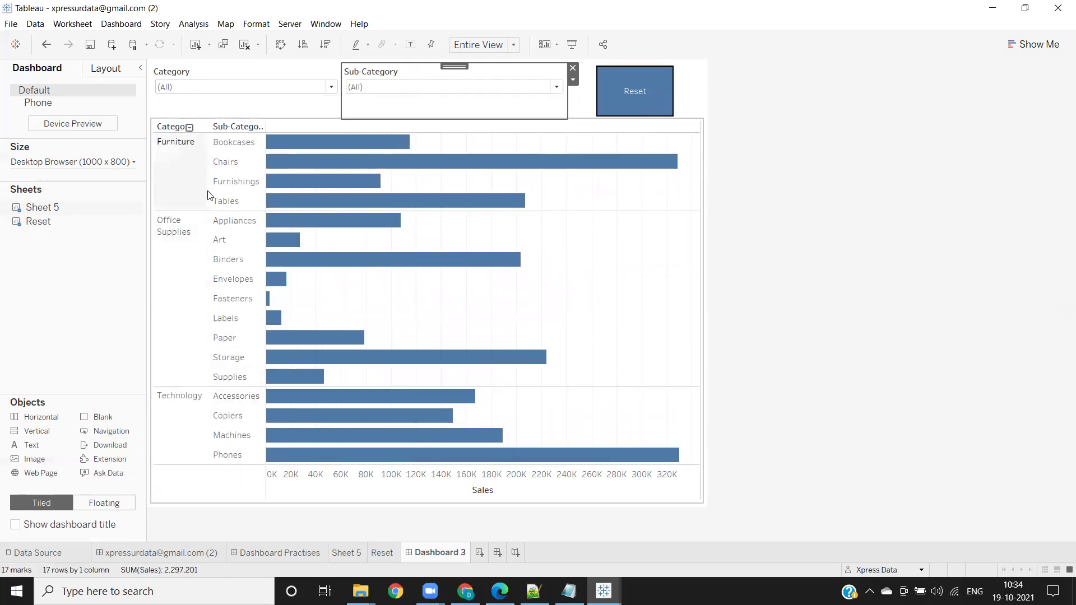
click(174, 87)
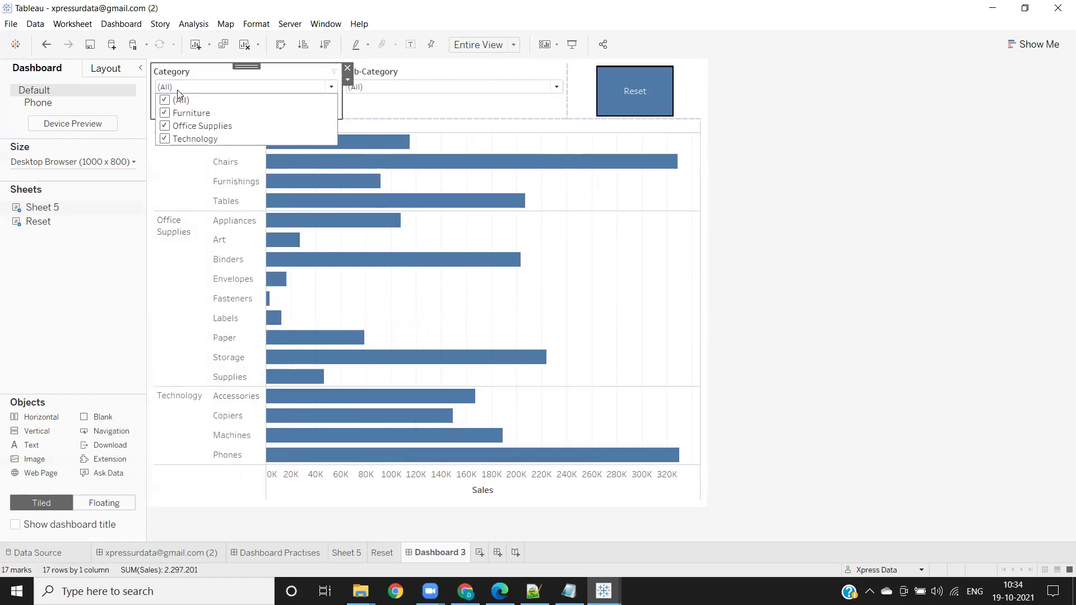
click(166, 113)
click(165, 126)
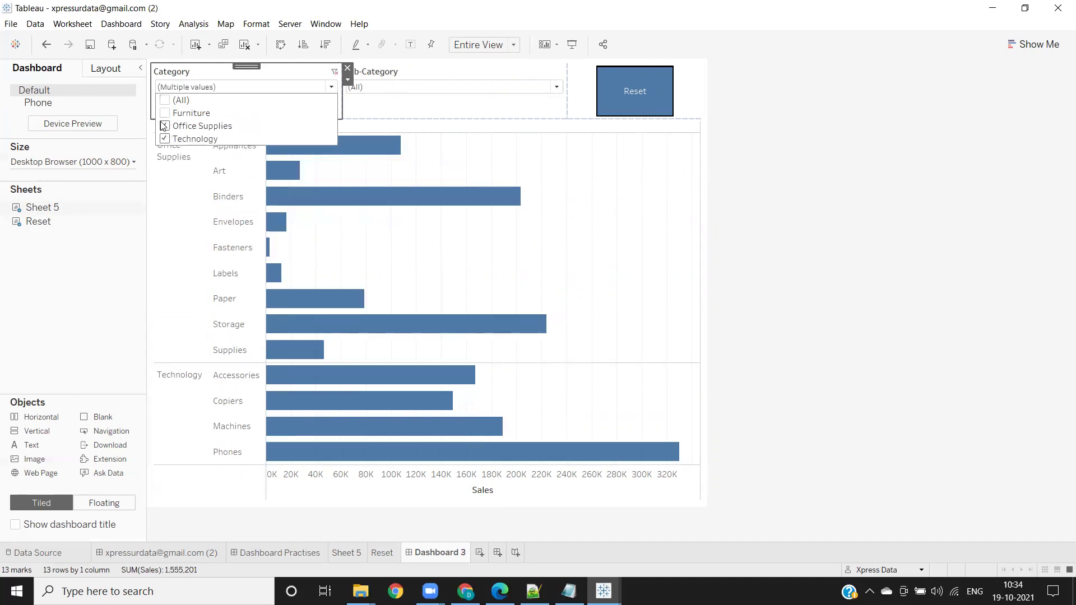
click(416, 87)
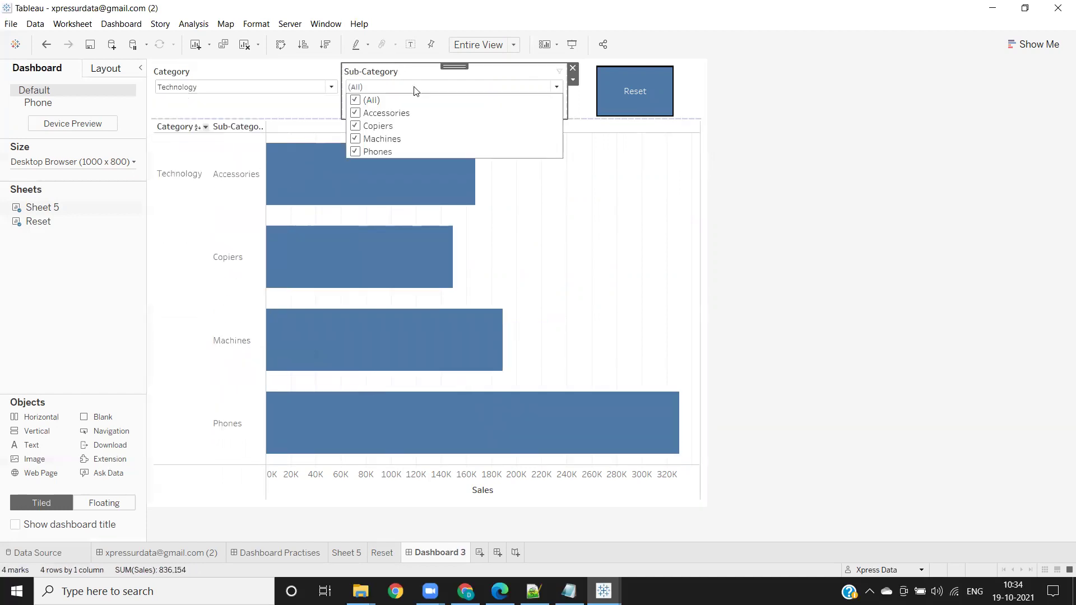
click(356, 113)
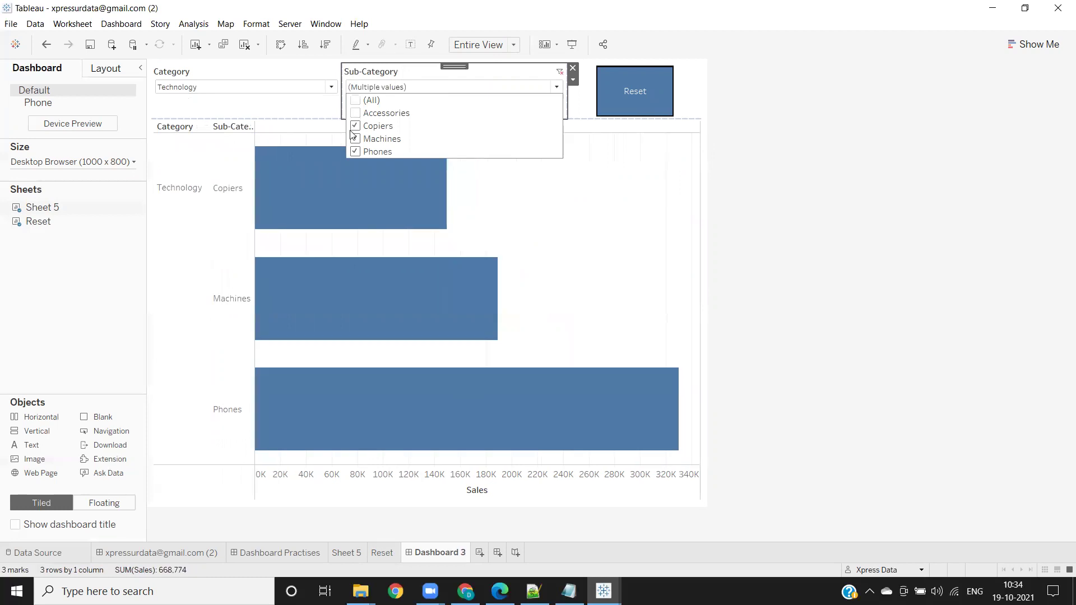
click(355, 127)
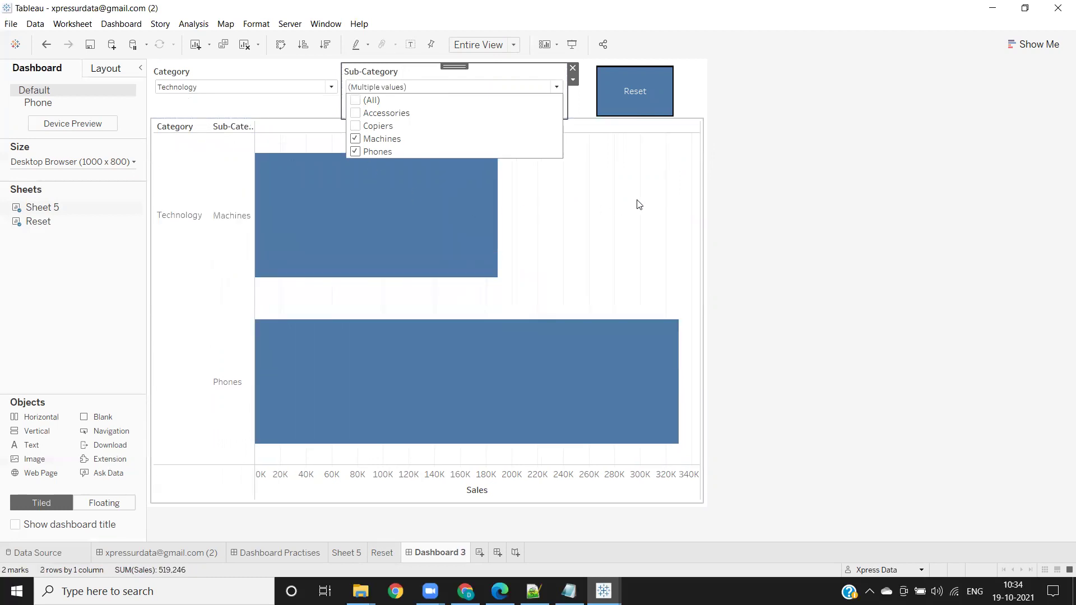
click(642, 113)
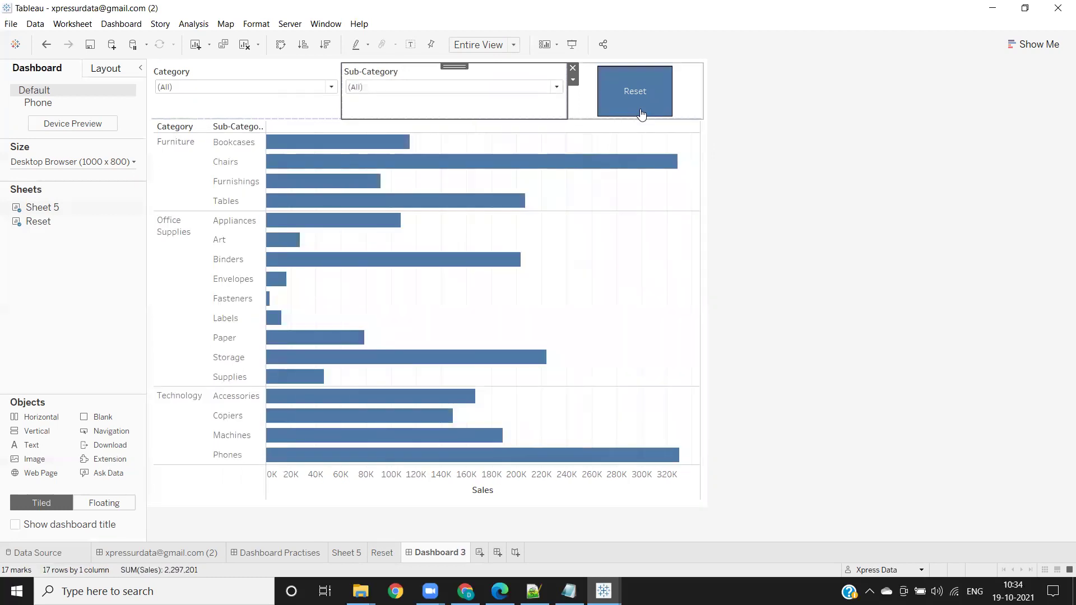